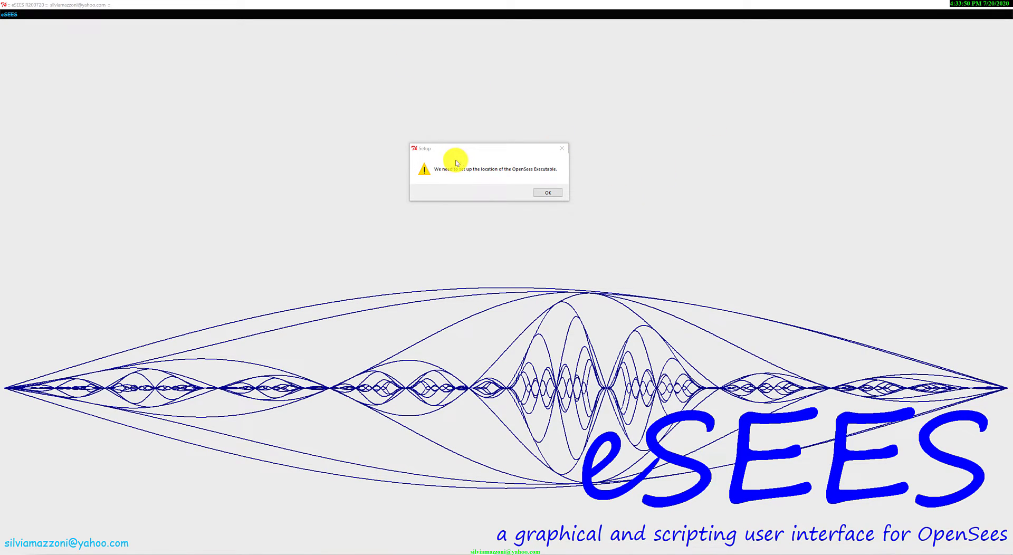
Register OpenSees.exe on the Desktop as the OpenSees executable.
left_click_drag(452, 154, 405, 208)
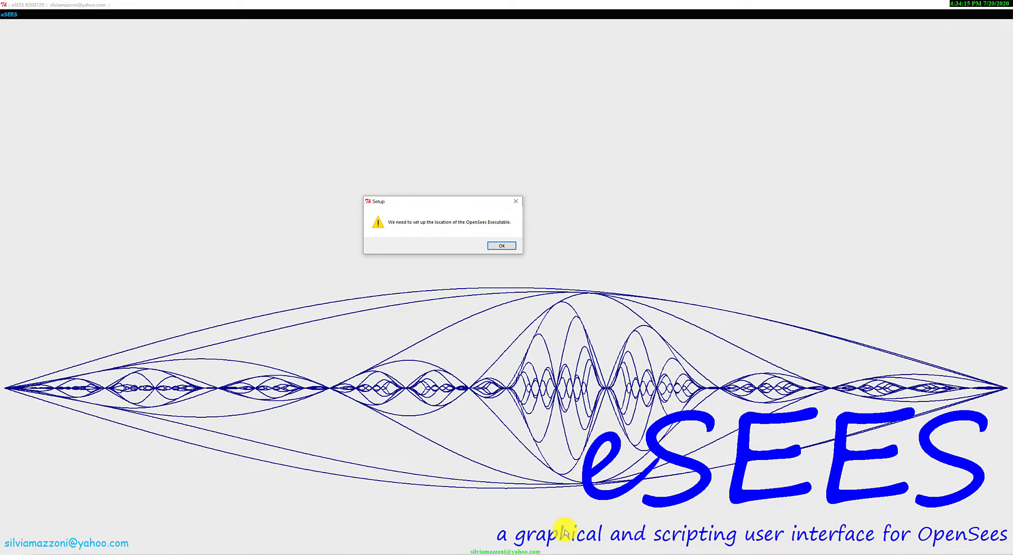
left_click(495, 246)
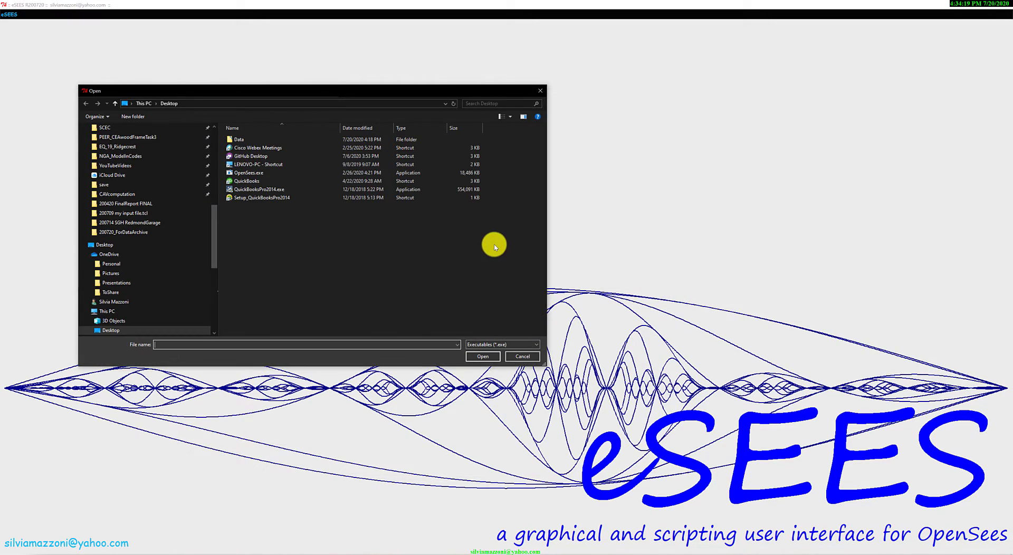
left_click(283, 171)
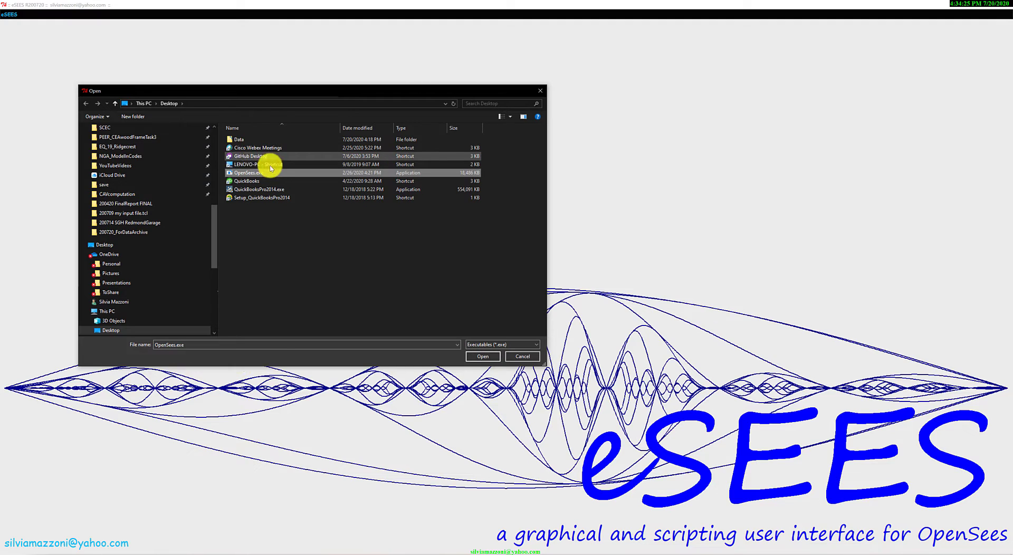
left_click(485, 356)
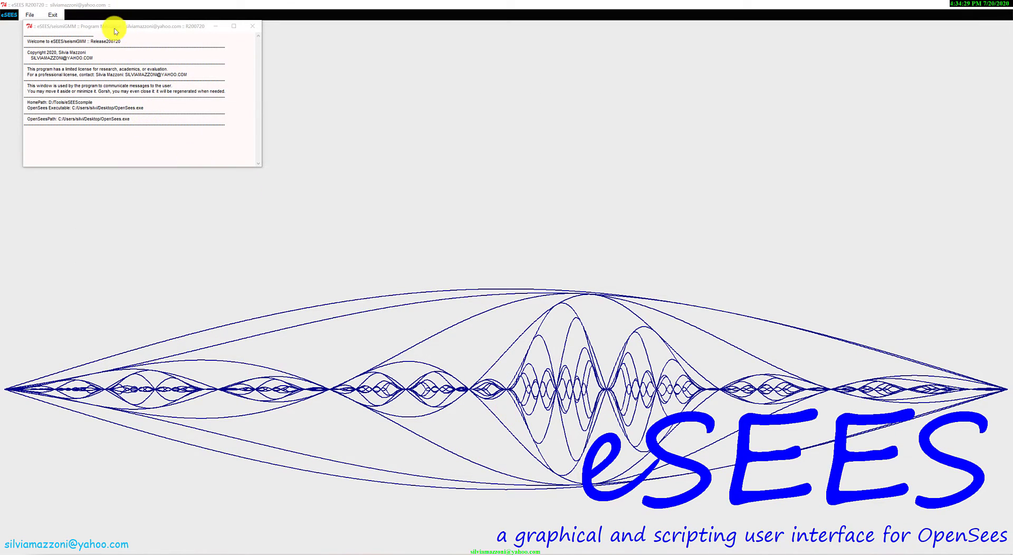
Move the Program Messages window aside to reveal the eSEES start screen.
left_click_drag(111, 27, 360, 90)
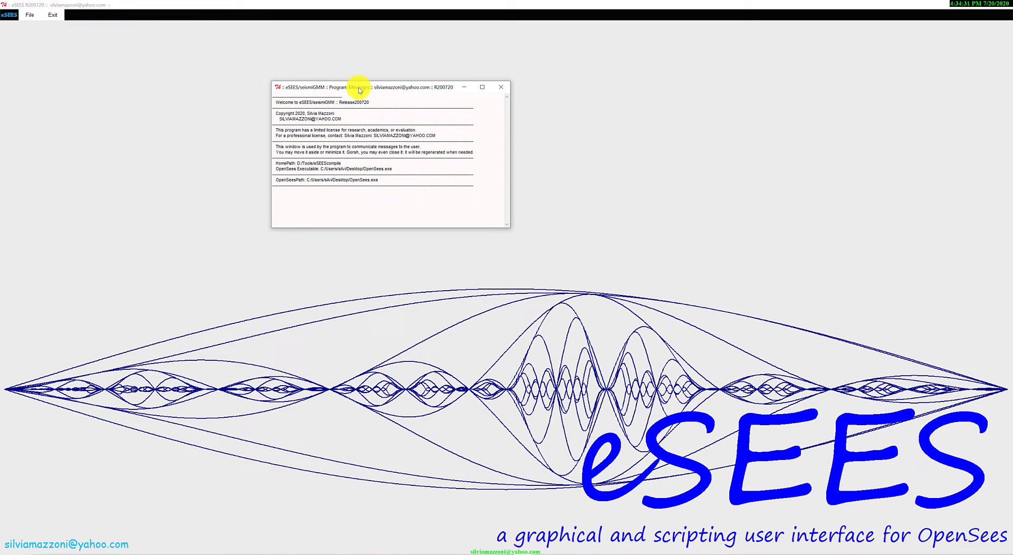
left_click_drag(360, 90, 396, 95)
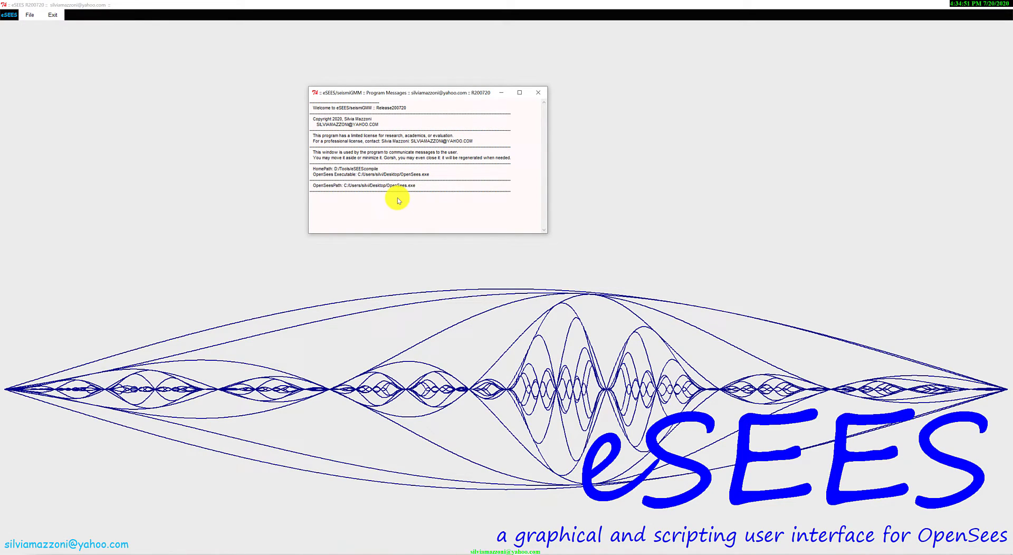
left_click_drag(373, 95, 1012, 129)
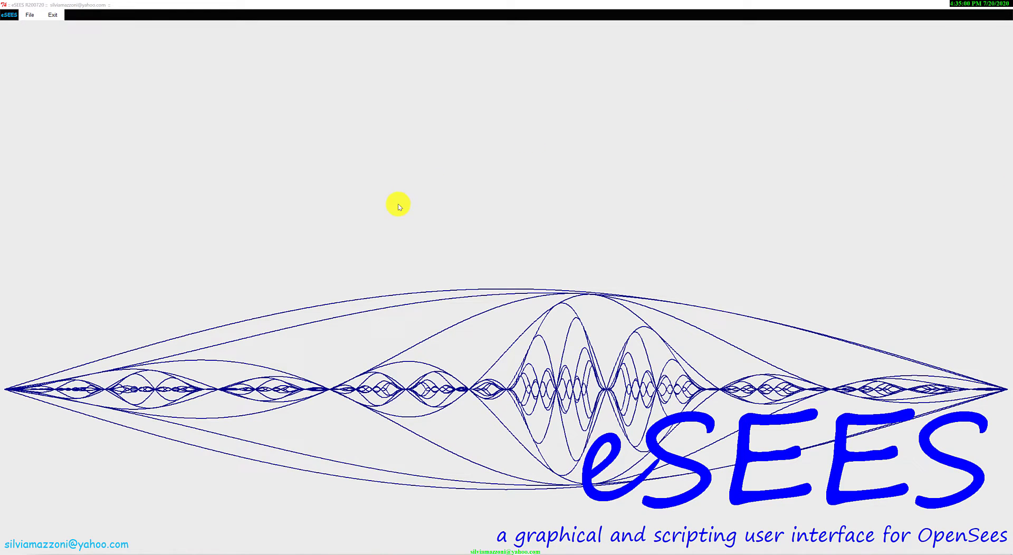
Create a new model saved as NewFile.tcl on the Desktop, replacing the existing copy.
left_click(30, 16)
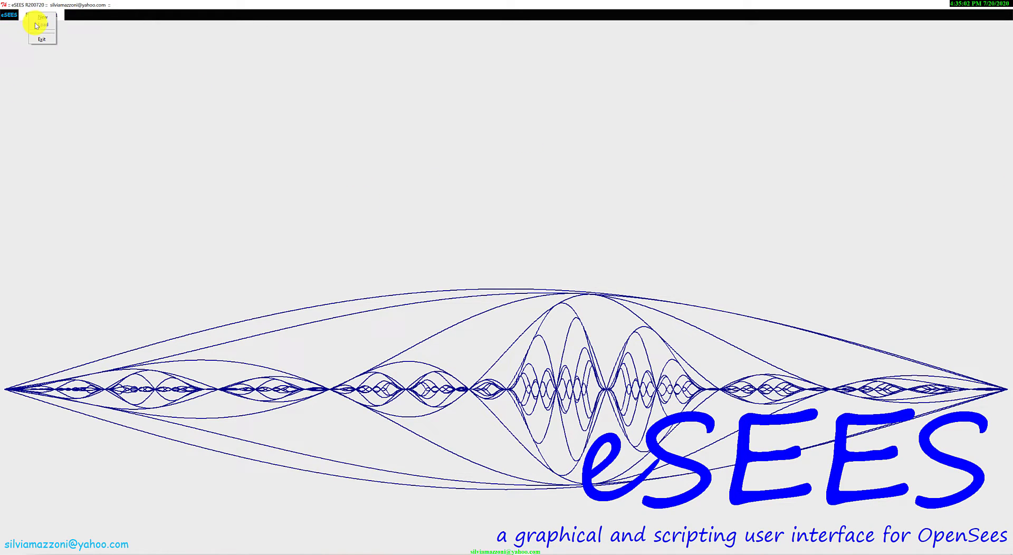
left_click(36, 20)
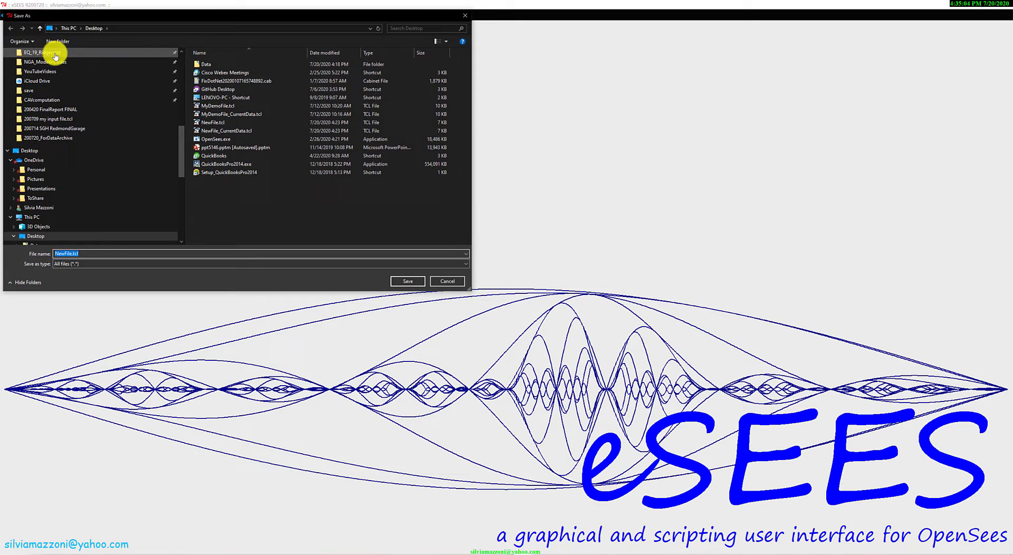
left_click(403, 283)
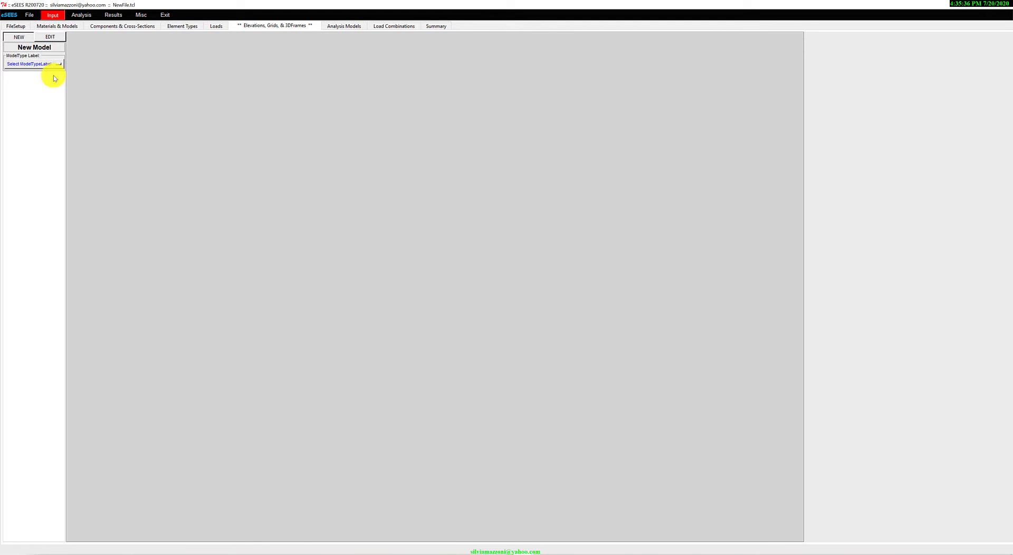
Make the new model an Elevation with pinned base supports.
left_click(272, 26)
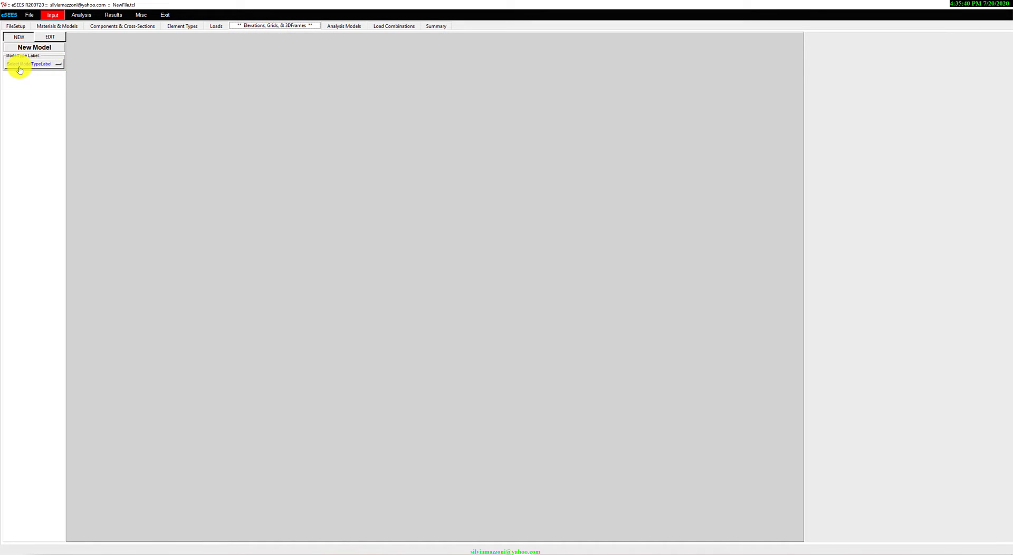
left_click(19, 64)
left_click(35, 69)
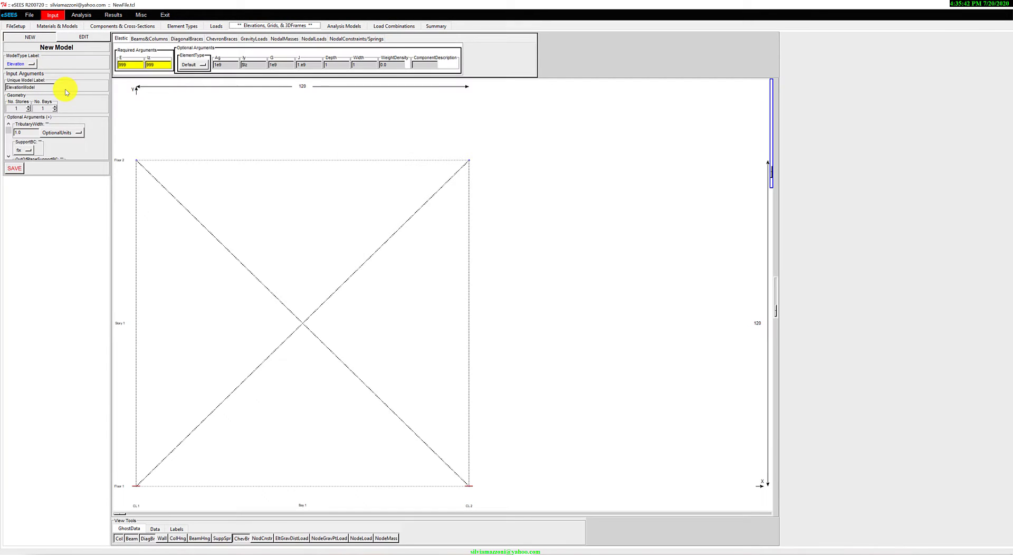
left_click(29, 150)
left_click(46, 158)
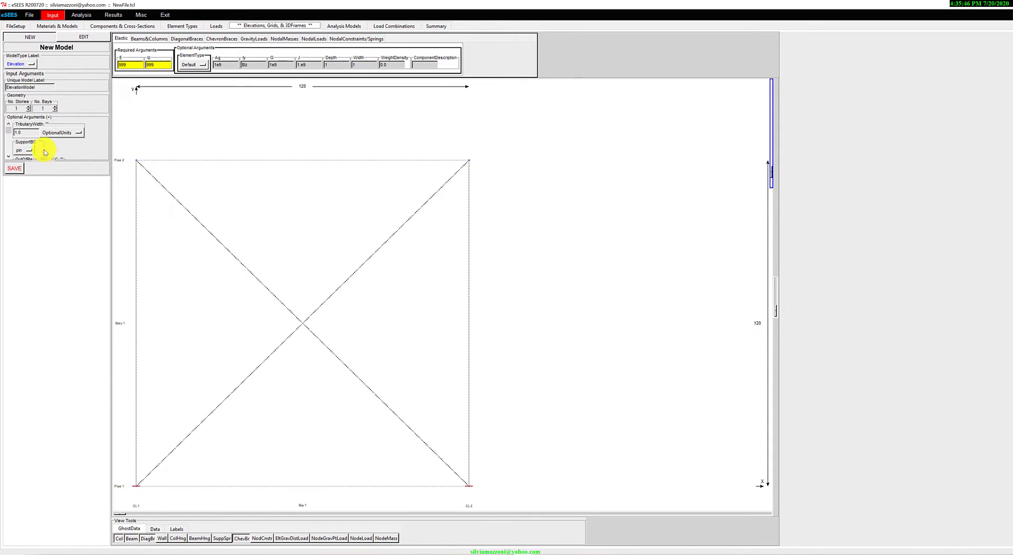
Set the number of modes to 2 and make the frame two stories by two bays.
left_click(48, 116)
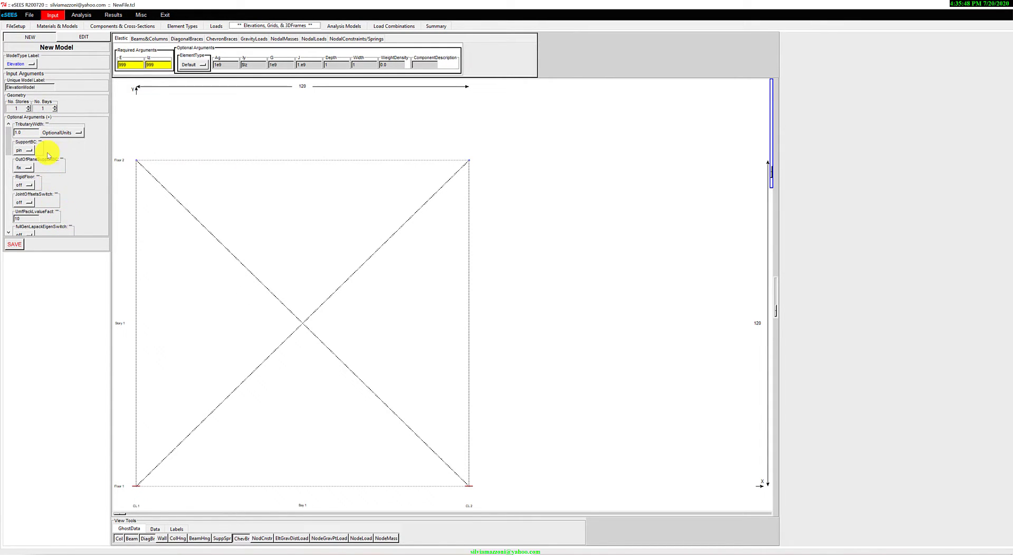
left_click(51, 118)
left_click(52, 118)
scroll(11, 146, "down", 2)
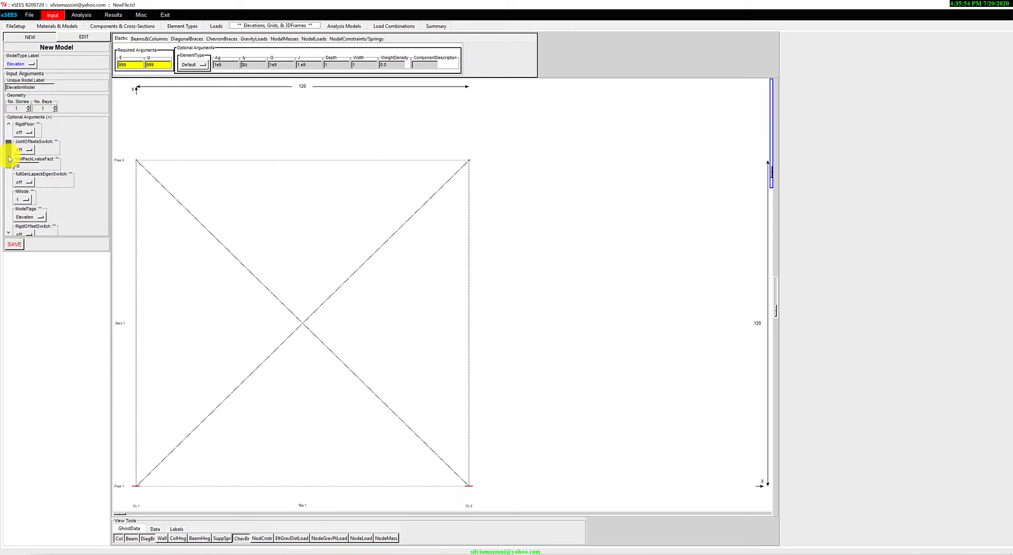
left_click(26, 200)
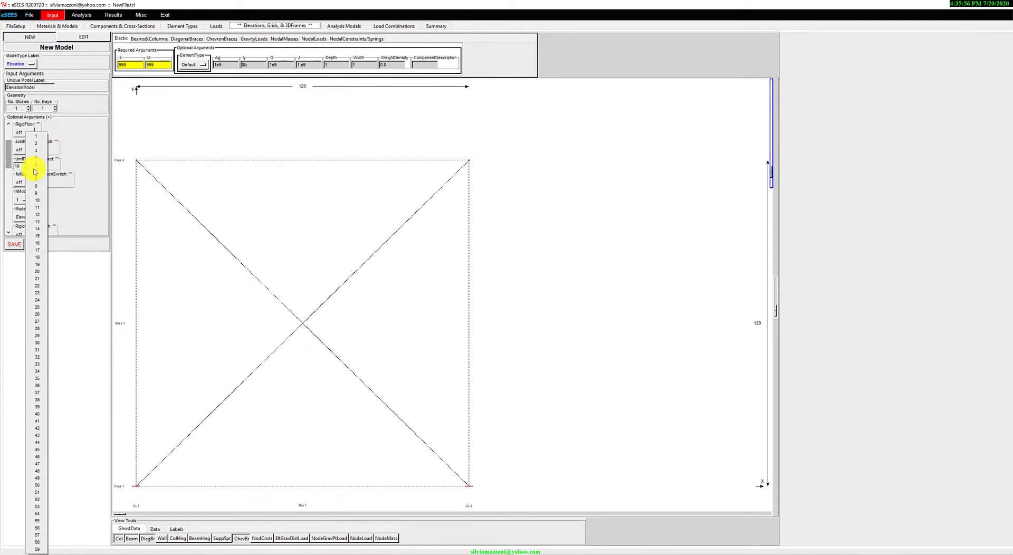
left_click(36, 144)
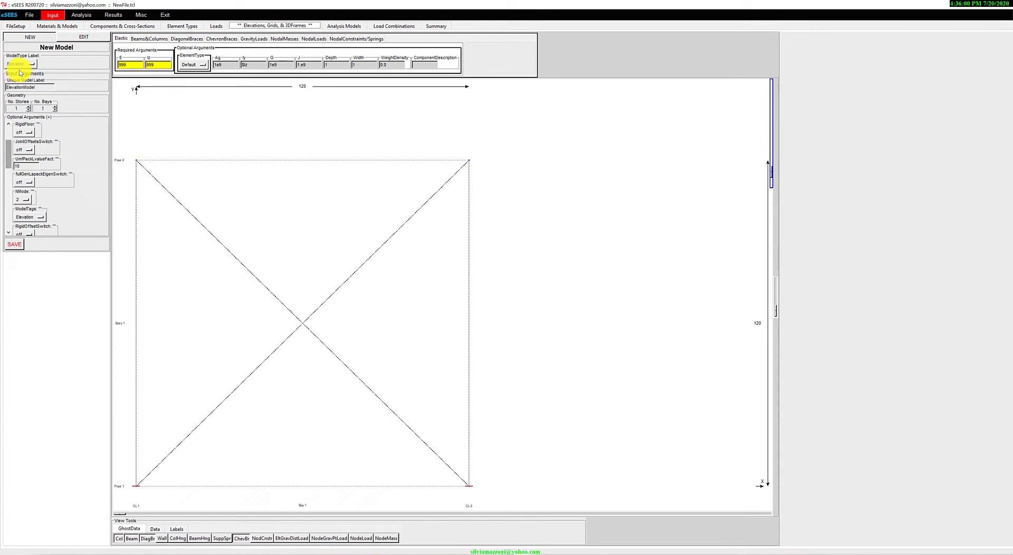
left_click(29, 106)
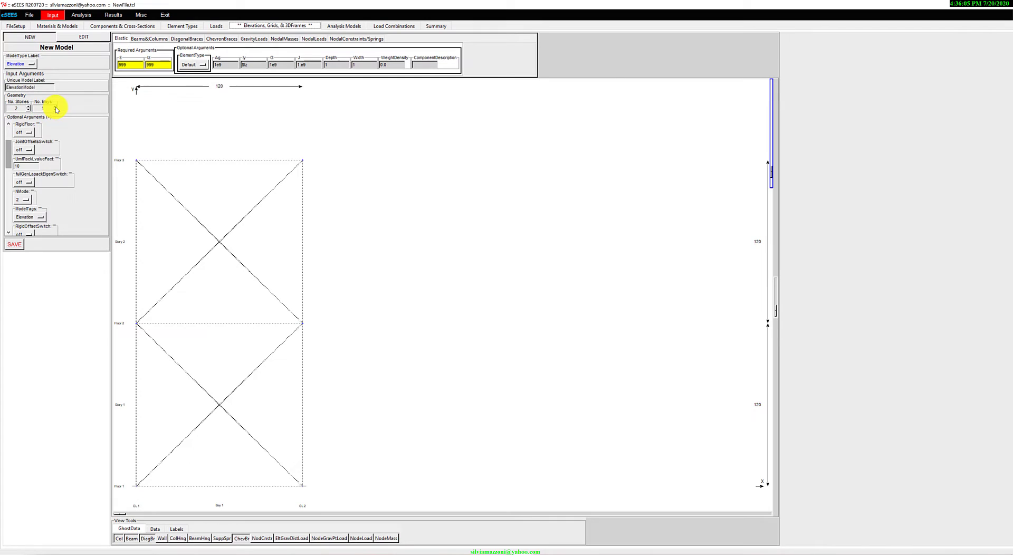
left_click(55, 107)
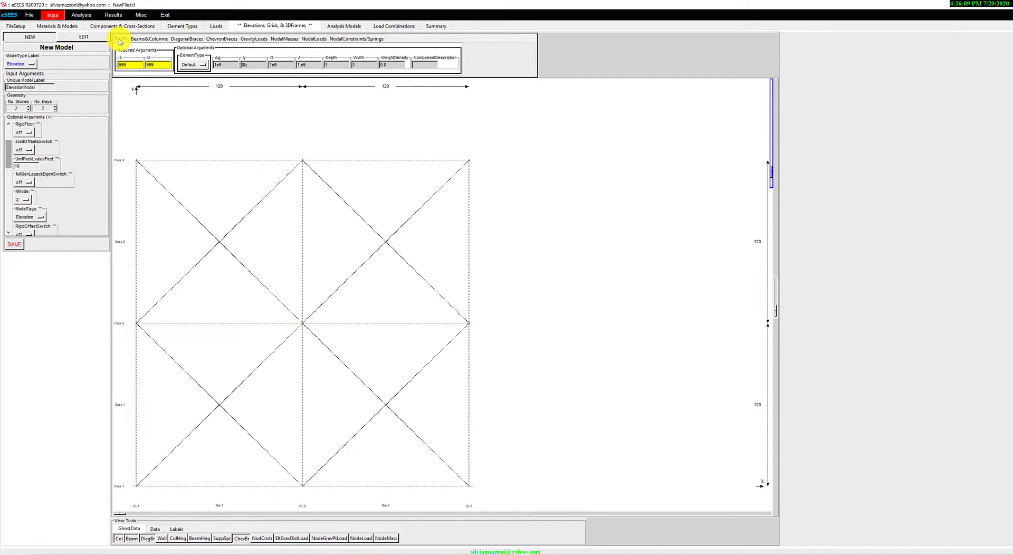
Set the elastic element properties to E 29000 and Iz 2e6.
double_click(130, 65)
left_click(134, 65)
key("BackSpace")
key("BackSpace")
key("BackSpace")
double_click(134, 63)
type("2")
Hide braces and columns, then add elastic beams across both bays of Floors 2 and 3.
left_click(134, 542)
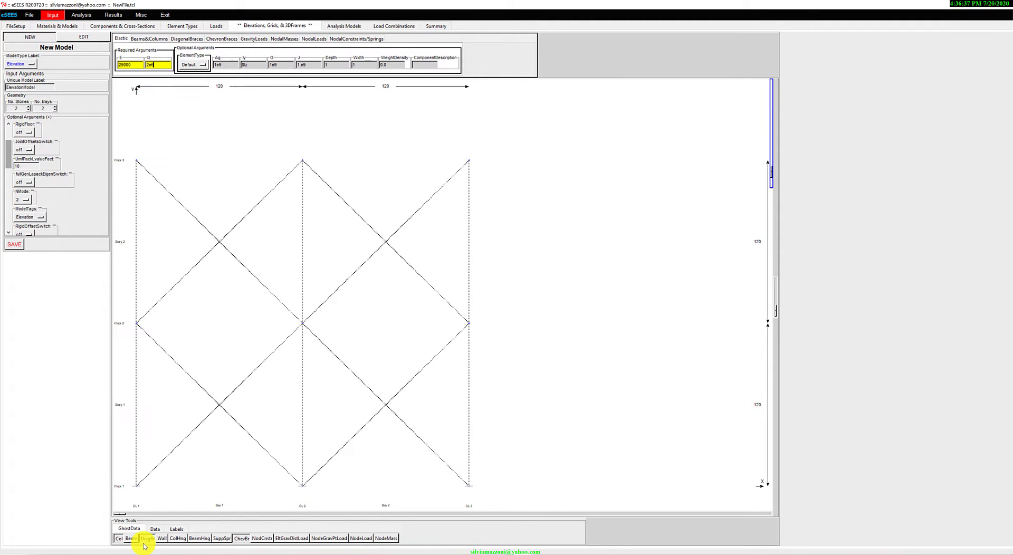
left_click(143, 539)
left_click(130, 538)
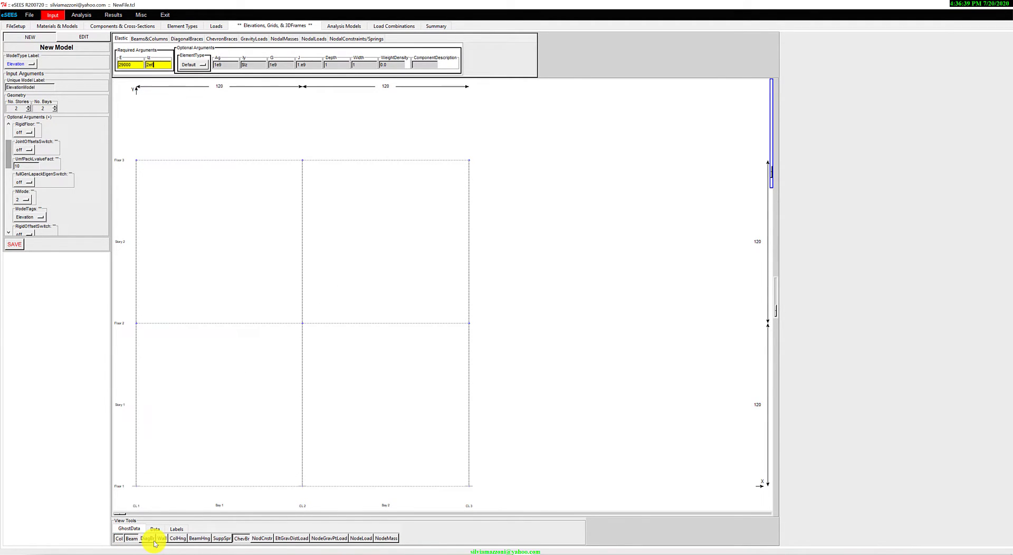
left_click(118, 539)
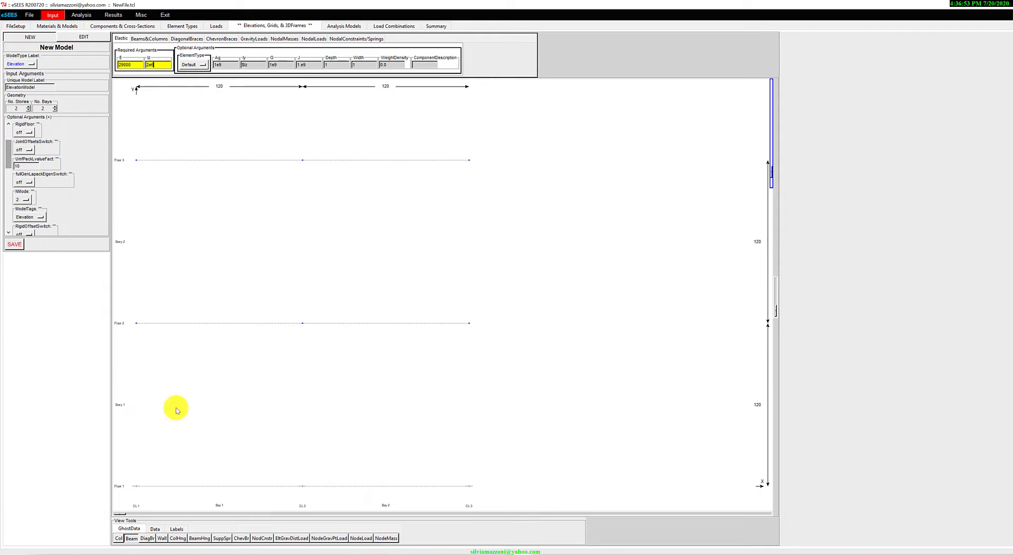
left_click(189, 324)
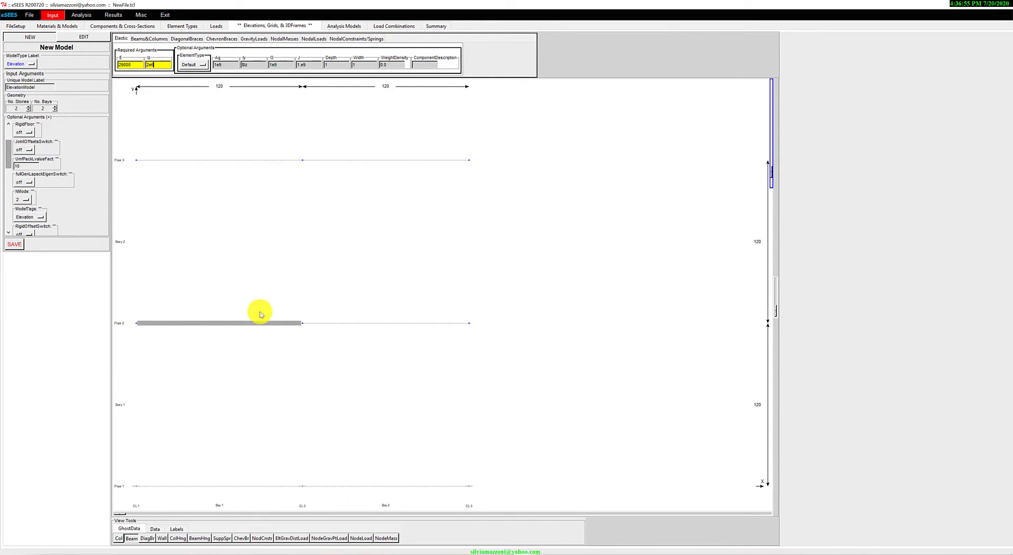
left_click(369, 323)
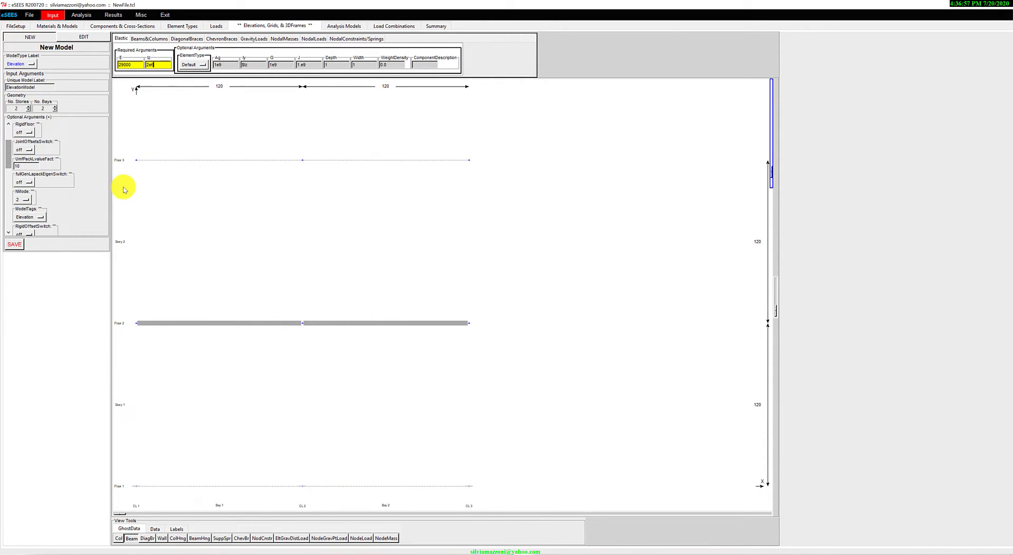
left_click_drag(120, 188, 505, 129)
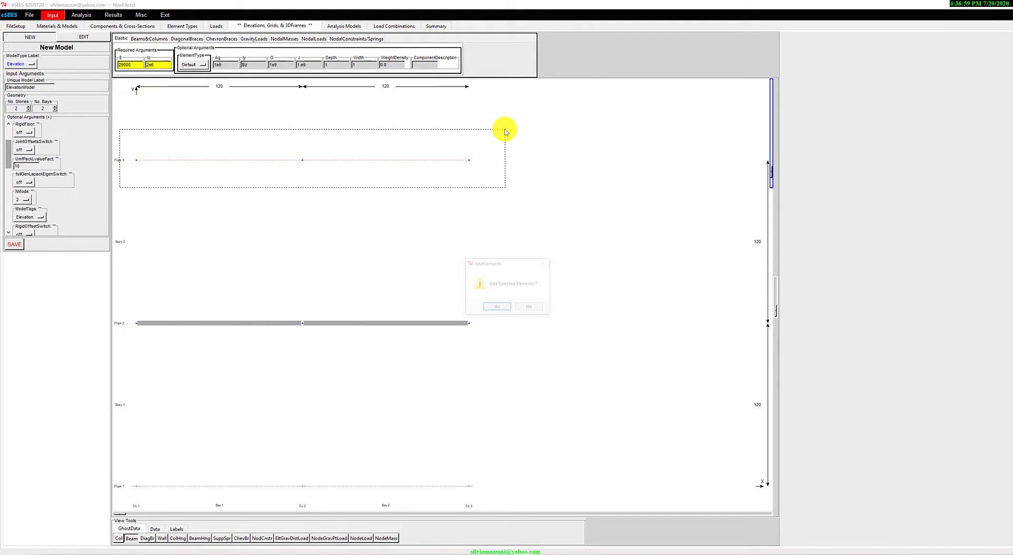
left_click(496, 311)
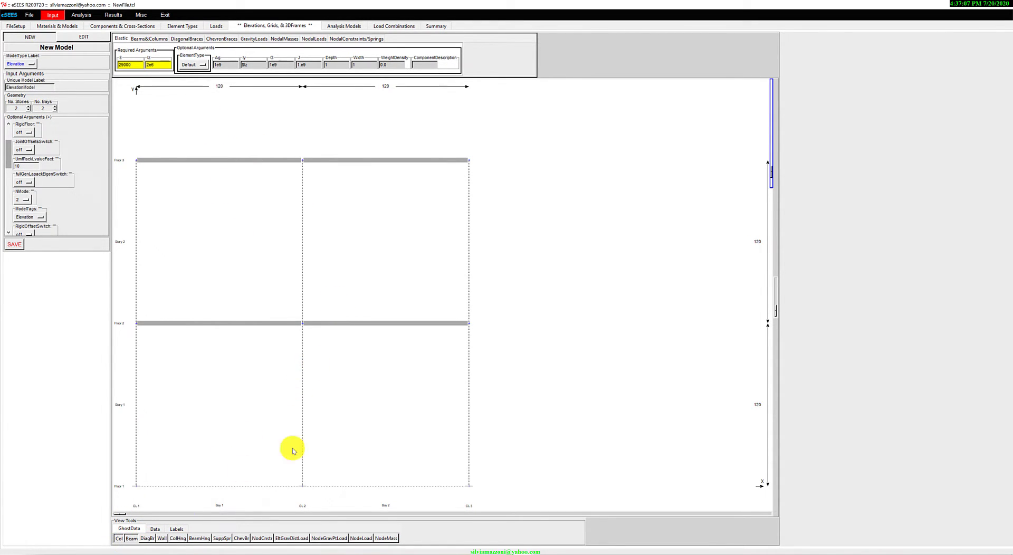
Set the column moment of inertia Iz to 3e6.
left_click(132, 538)
left_click(132, 539)
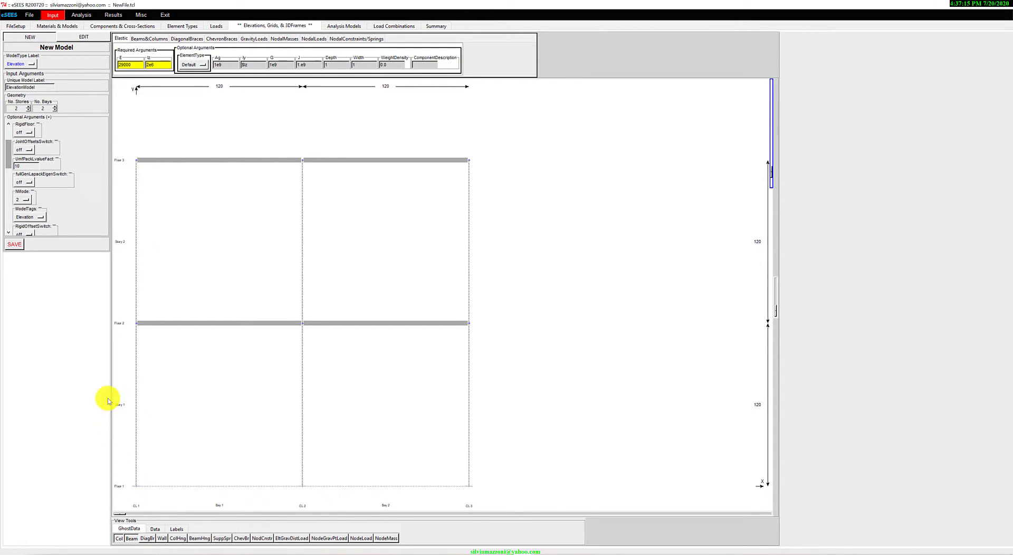
key("BackSpace")
key("BackSpace")
key("BackSpace")
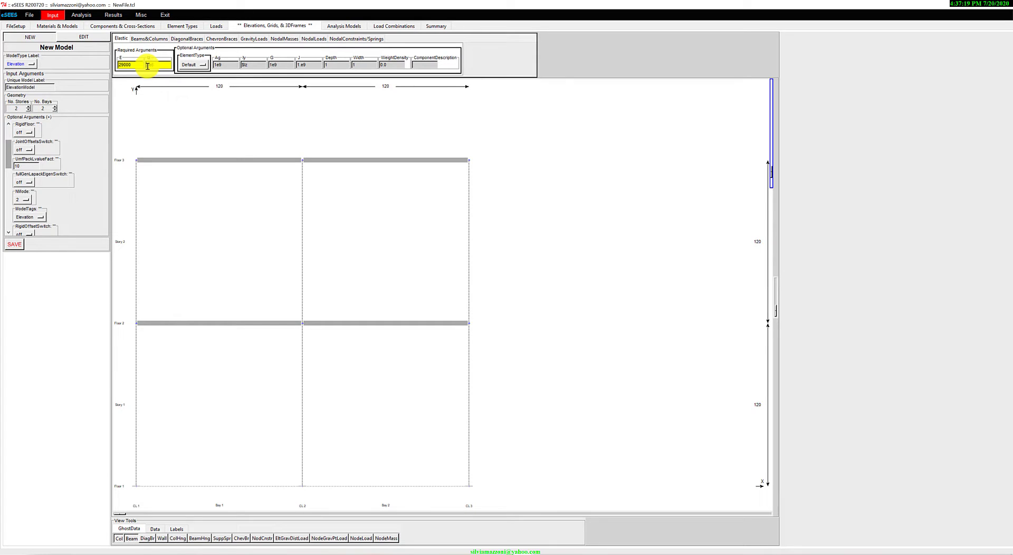
type("3e6")
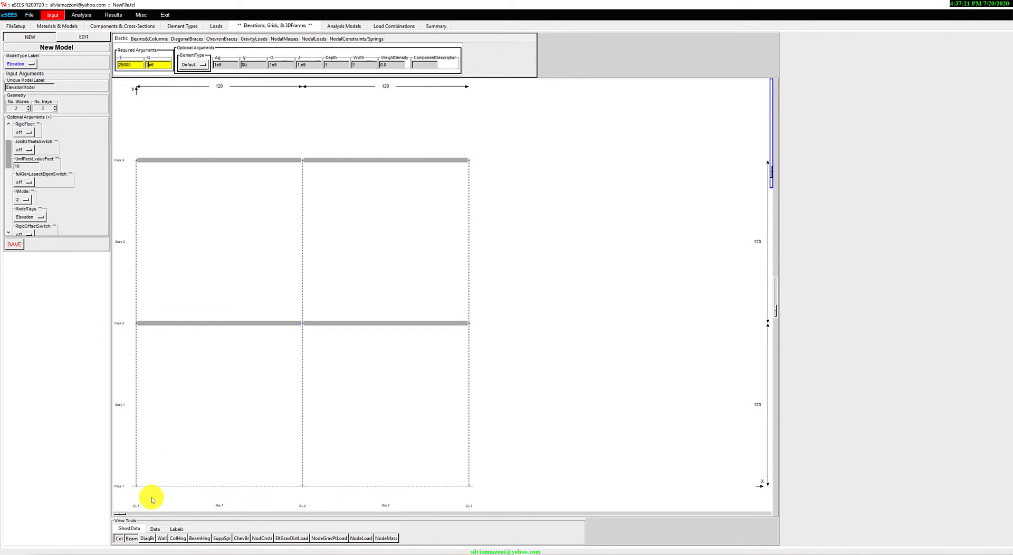
Add elastic columns on CL1, CL2 and CL3 in both stories.
left_click_drag(126, 494, 187, 135)
left_click(488, 307)
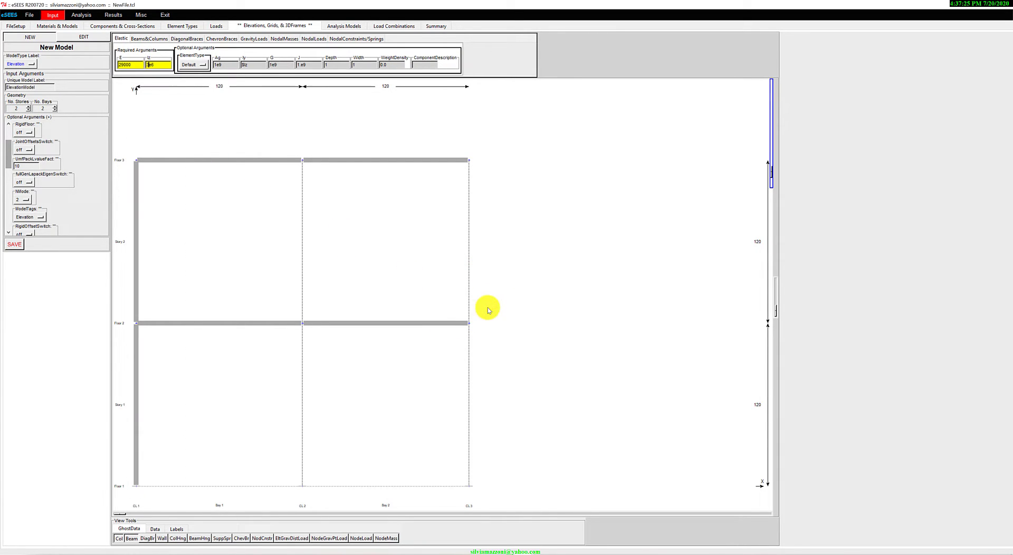
left_click(302, 432)
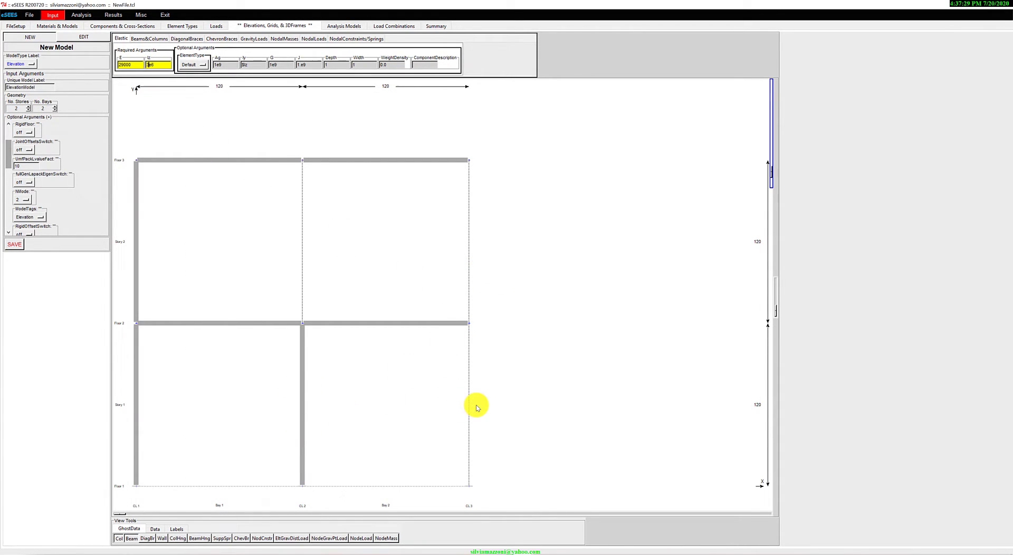
left_click(468, 407)
left_click_drag(258, 373, 502, 132)
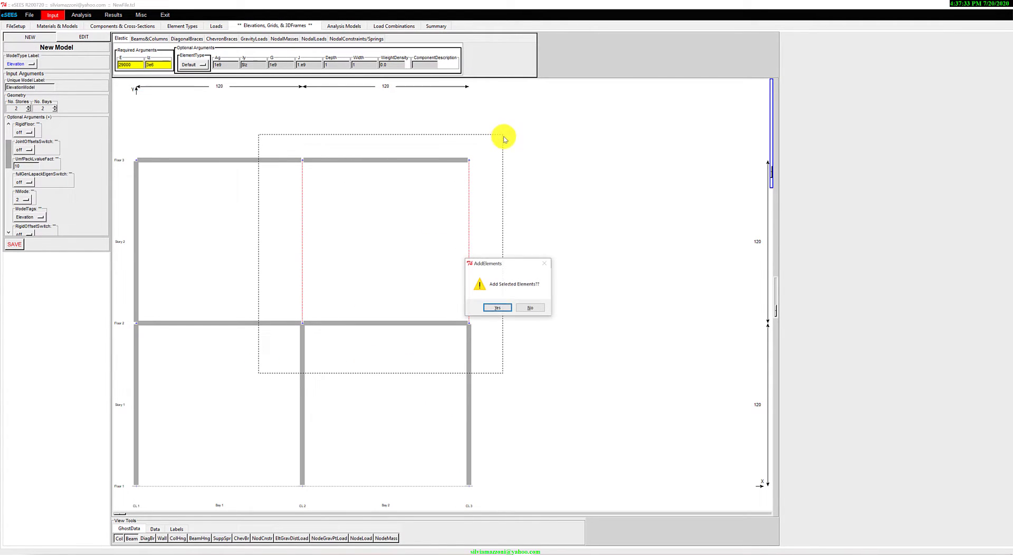
left_click(496, 307)
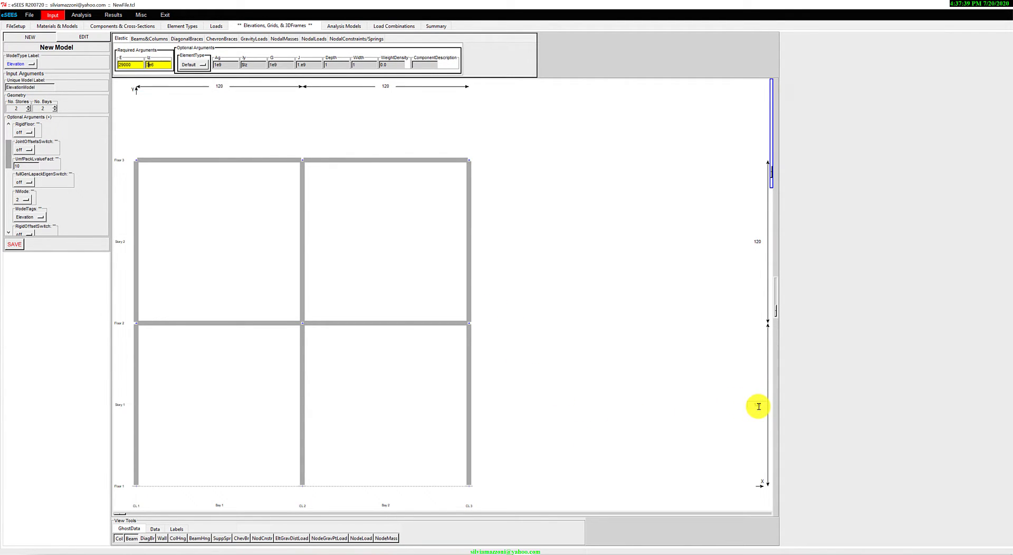
Change the lower story height to 180 and the second bay width to 160.
left_click(758, 407)
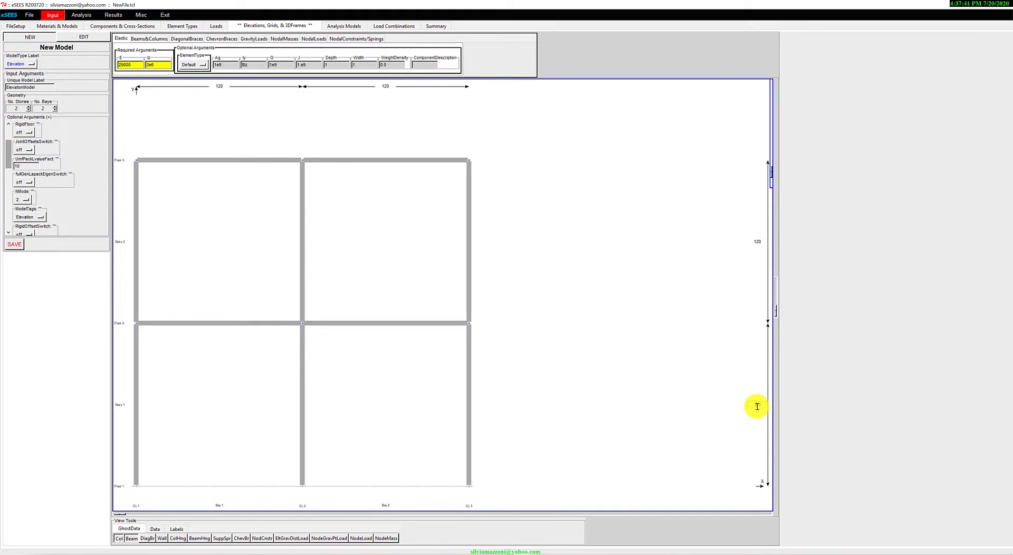
key("Return")
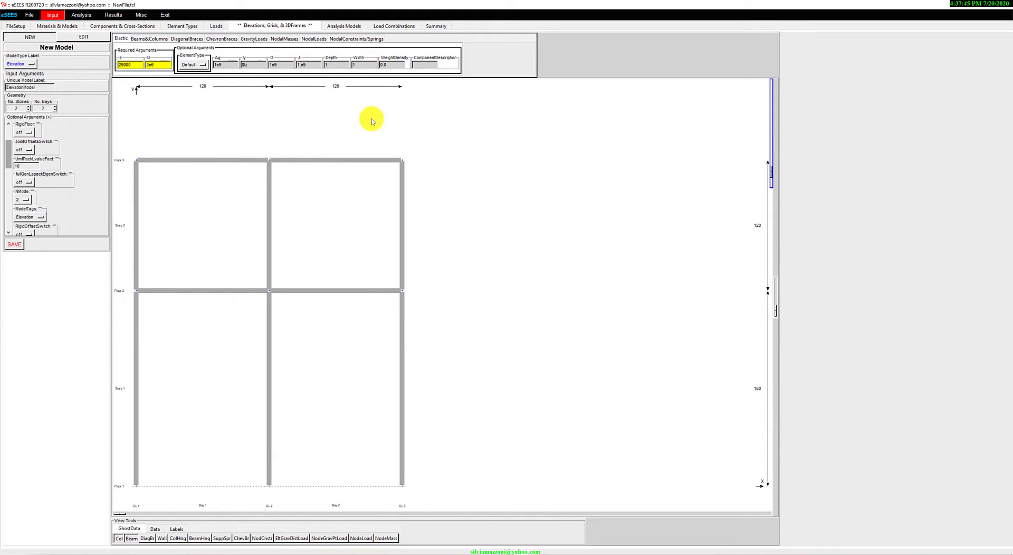
left_click(336, 86)
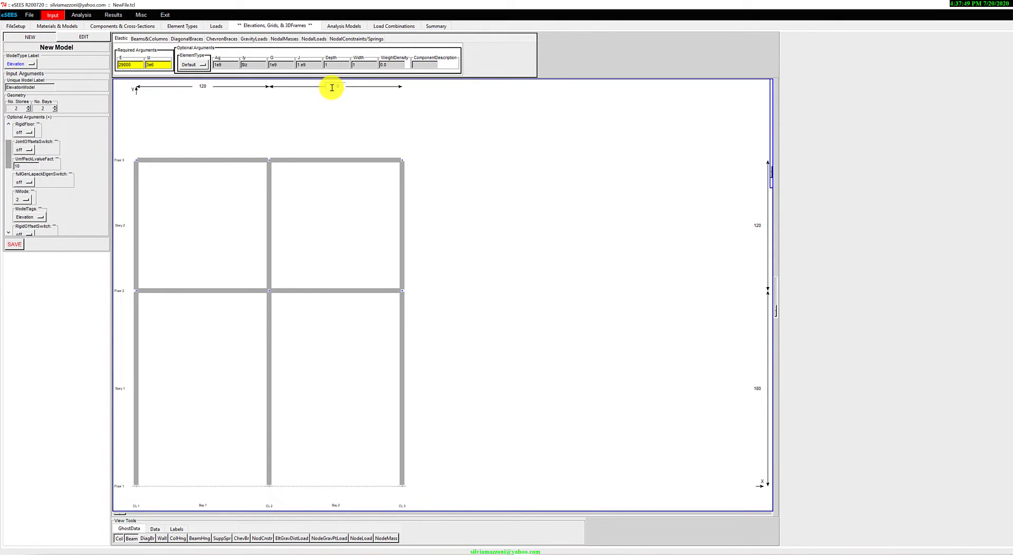
key("Return")
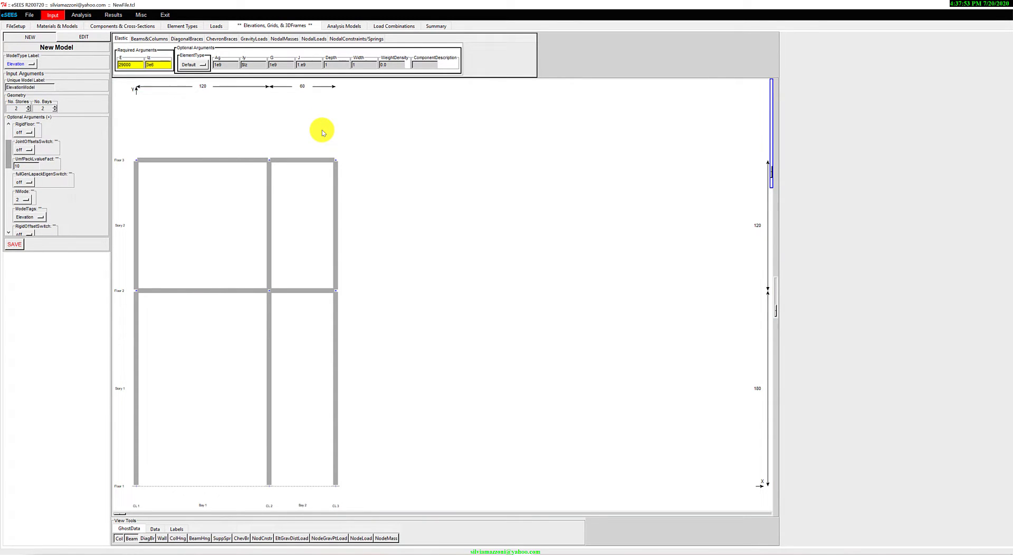
left_click(300, 87)
type("1")
key("Return")
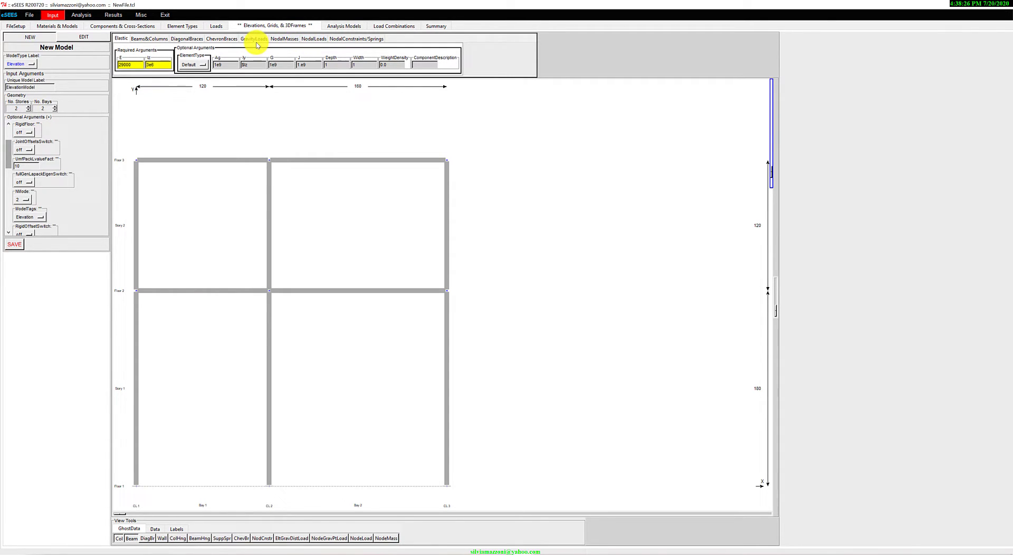
Apply gravity loads of 10 to all four beams on Floors 2 and 3.
left_click(254, 39)
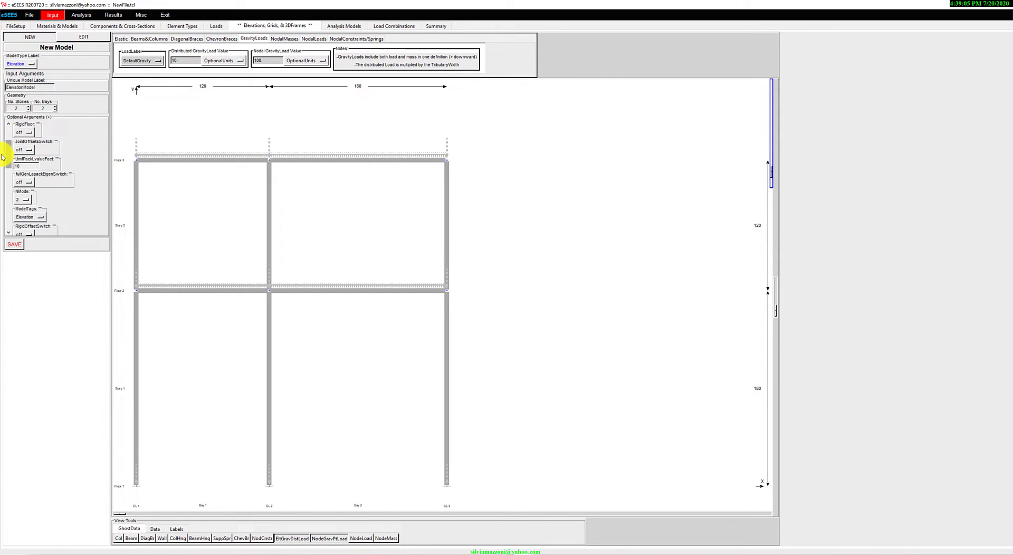
scroll(7, 136, "up", 2)
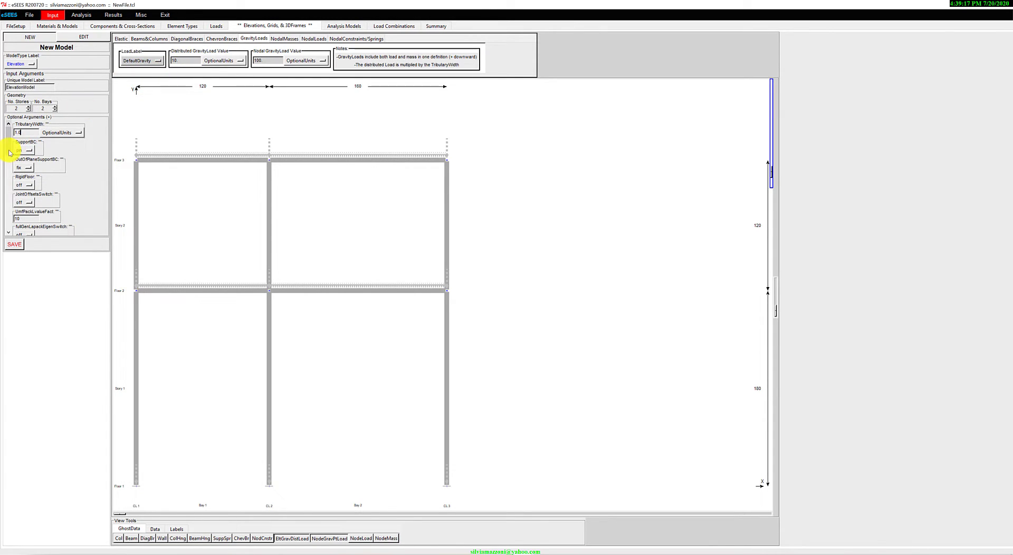
left_click(208, 155)
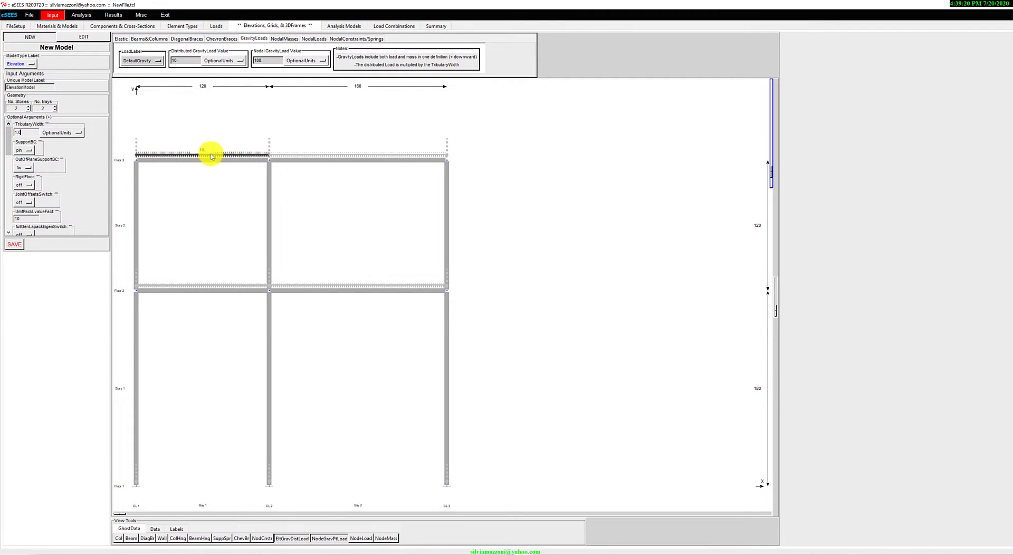
left_click(307, 155)
left_click(253, 285)
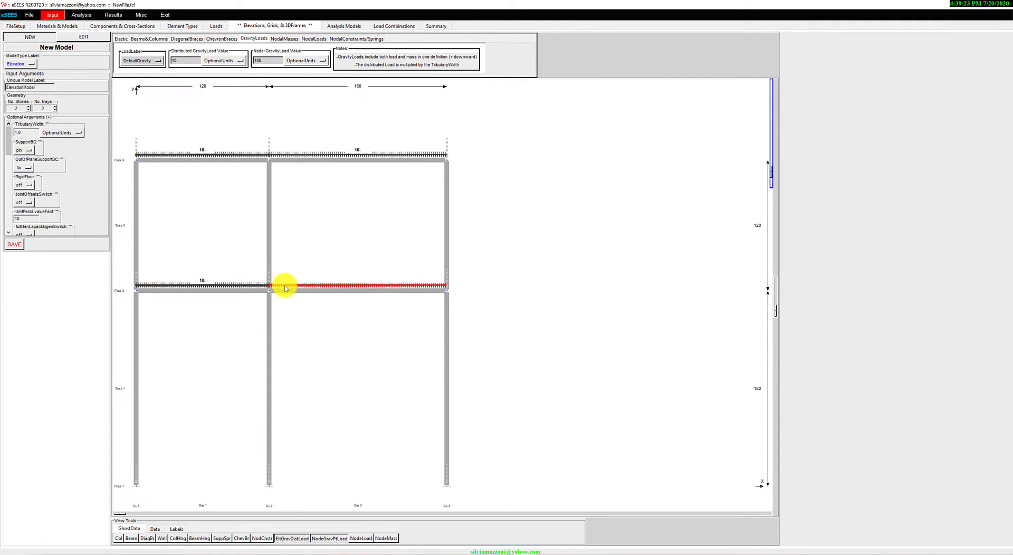
left_click(285, 286)
Reduce Floor 3 beam loads to 5, add a 100 point load at the top CL2 node, and save.
left_click(351, 149)
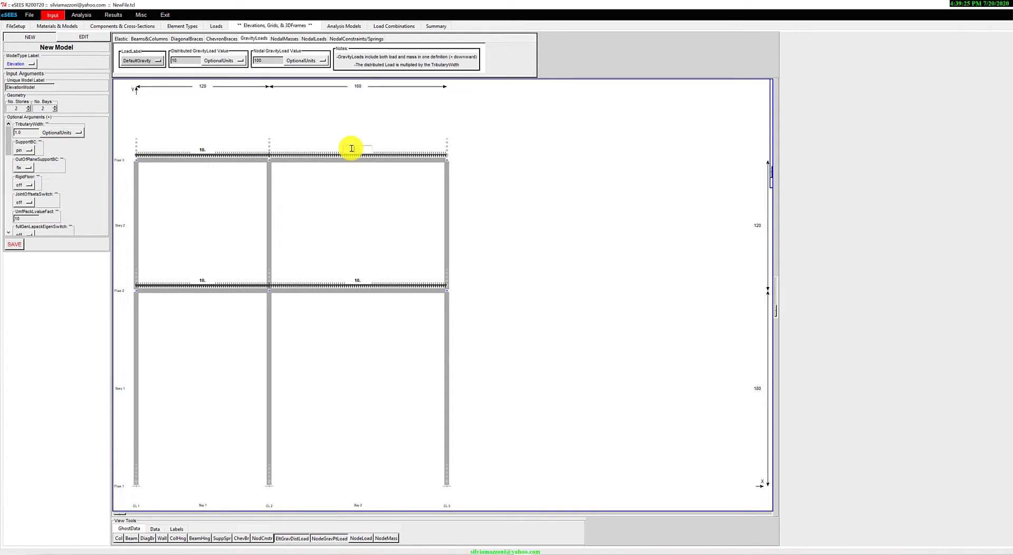
type("5")
key("Return")
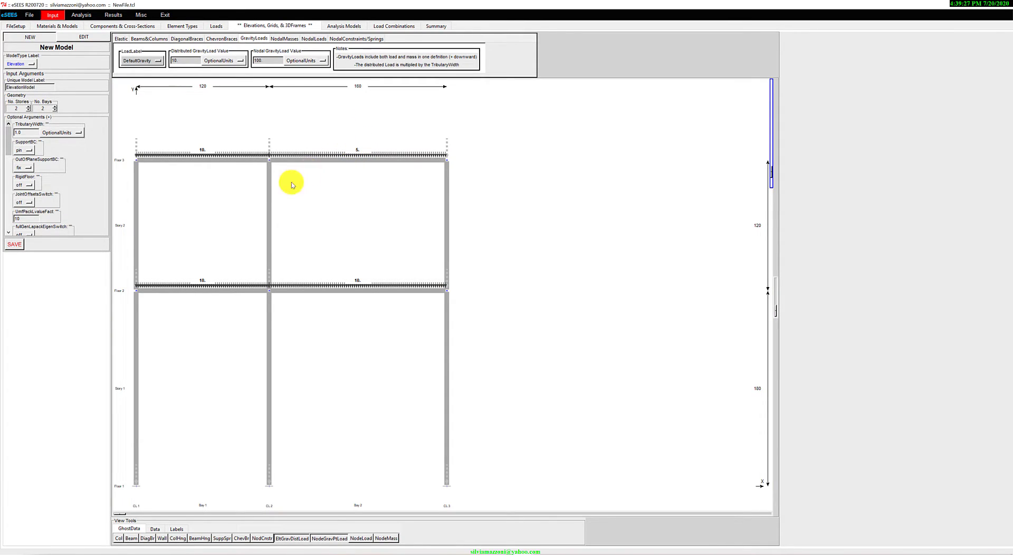
left_click(206, 149)
left_click(196, 149)
type("5")
key("Return")
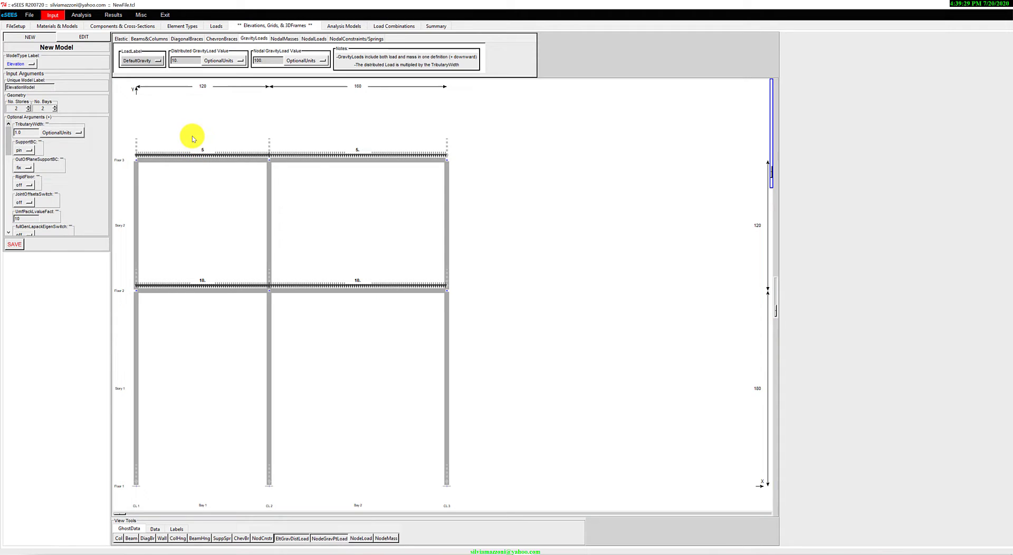
left_click(270, 145)
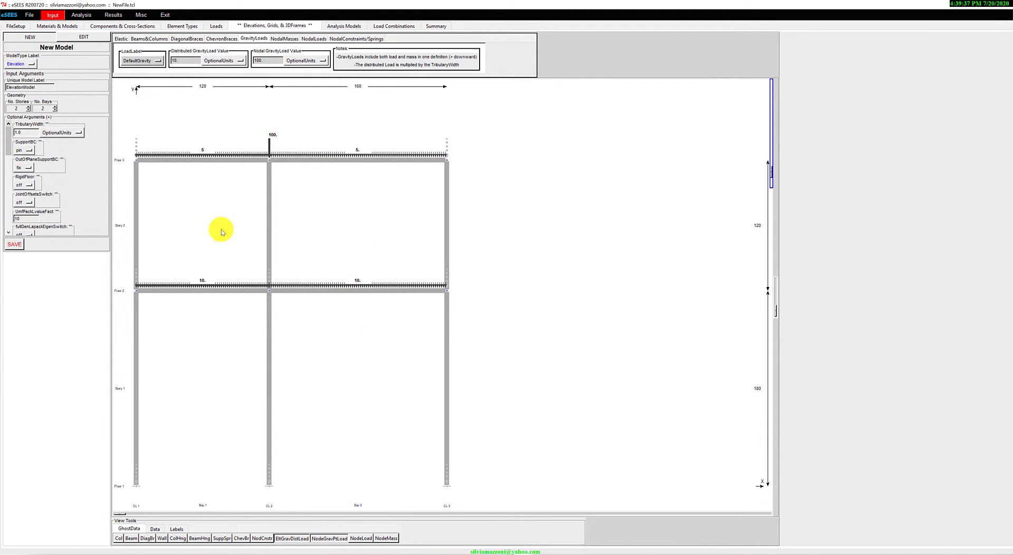
left_click(14, 245)
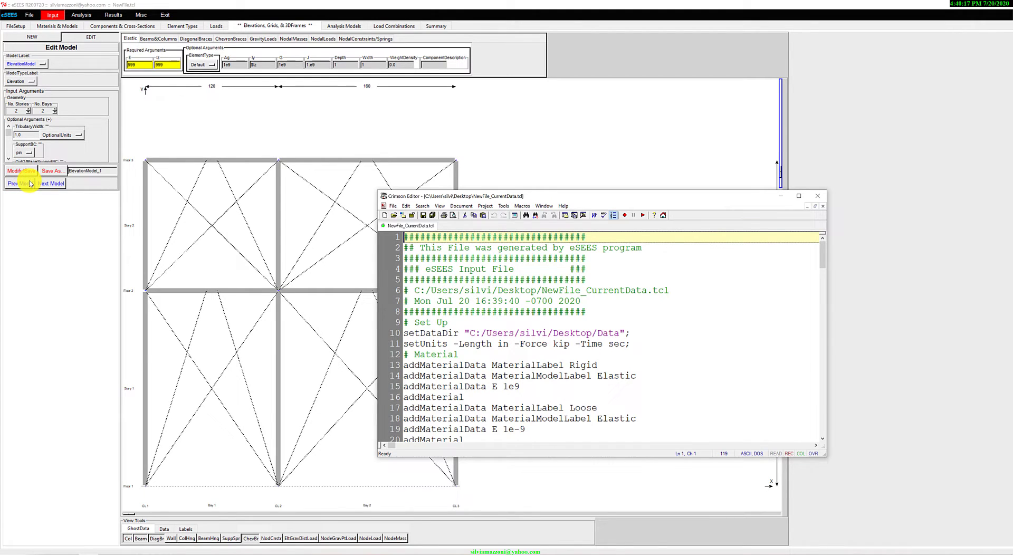
Maximize Crimson Editor, read NewFile_CurrentData.tcl to its end, then return to eSEES.
left_click(479, 279)
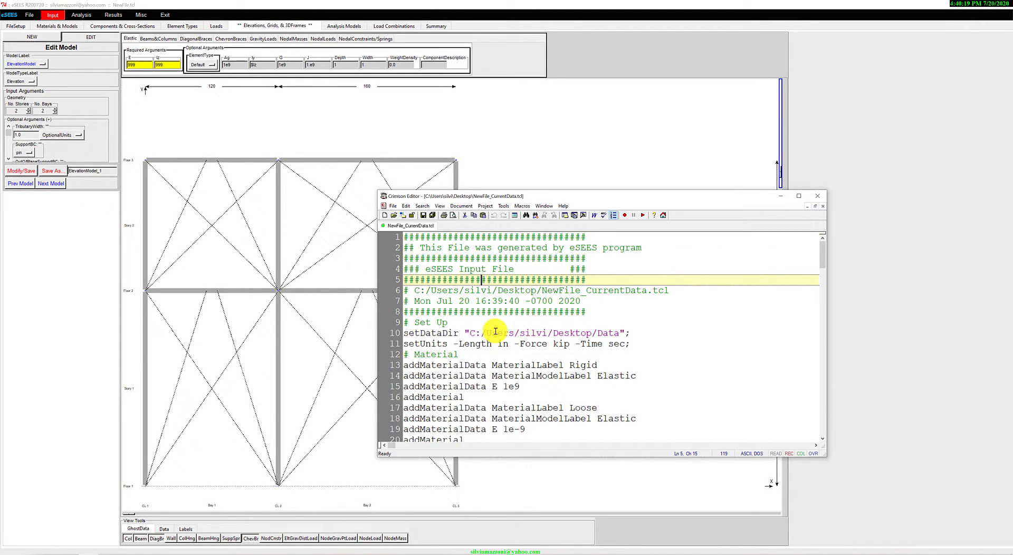
left_click(798, 196)
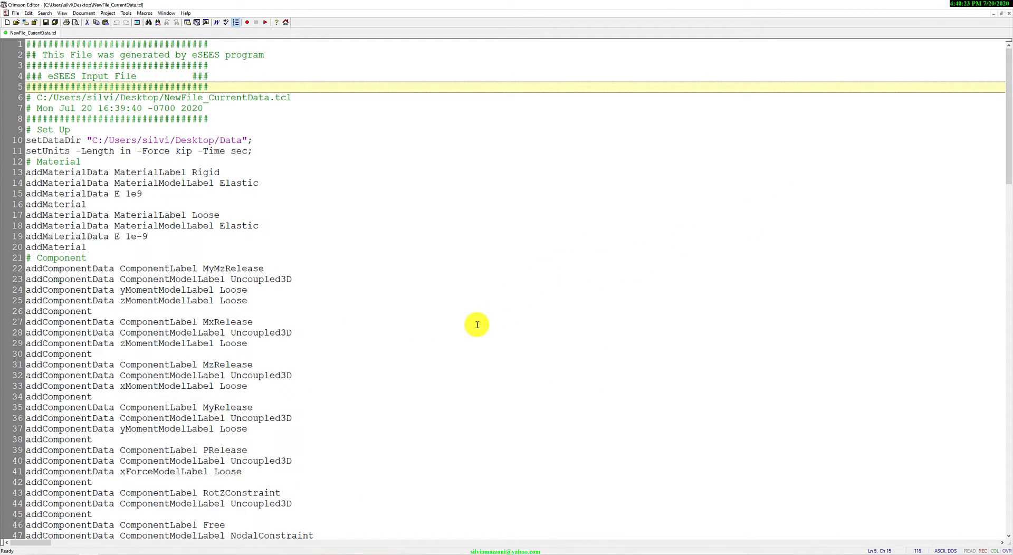
left_click(218, 375)
scroll(206, 483, "down", 15)
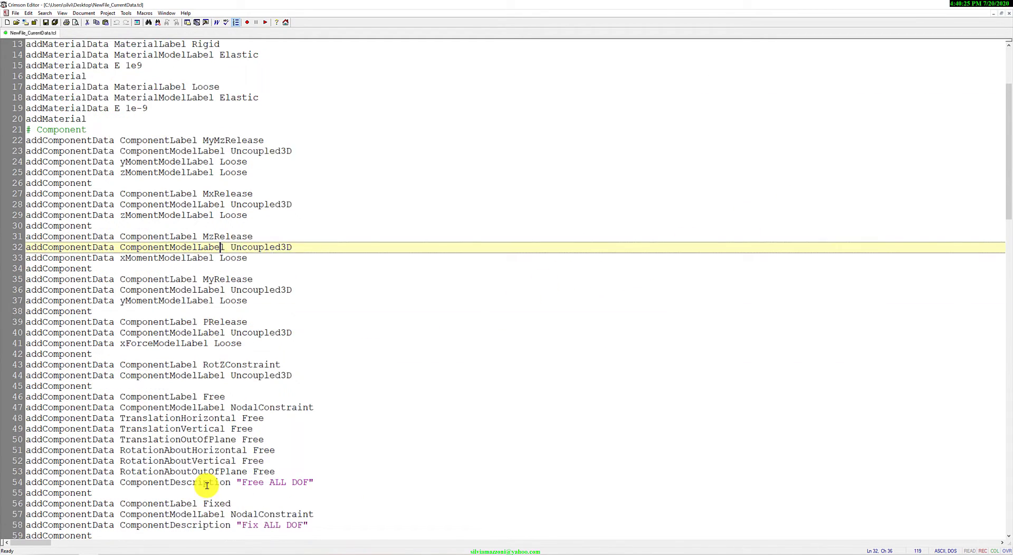
scroll(206, 485, "down", 11)
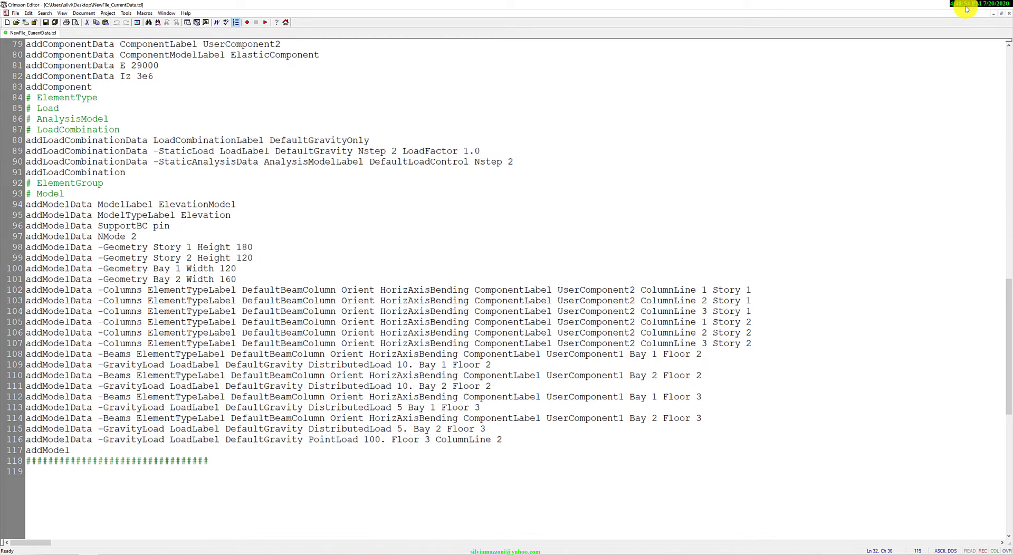
key("alt+Tab")
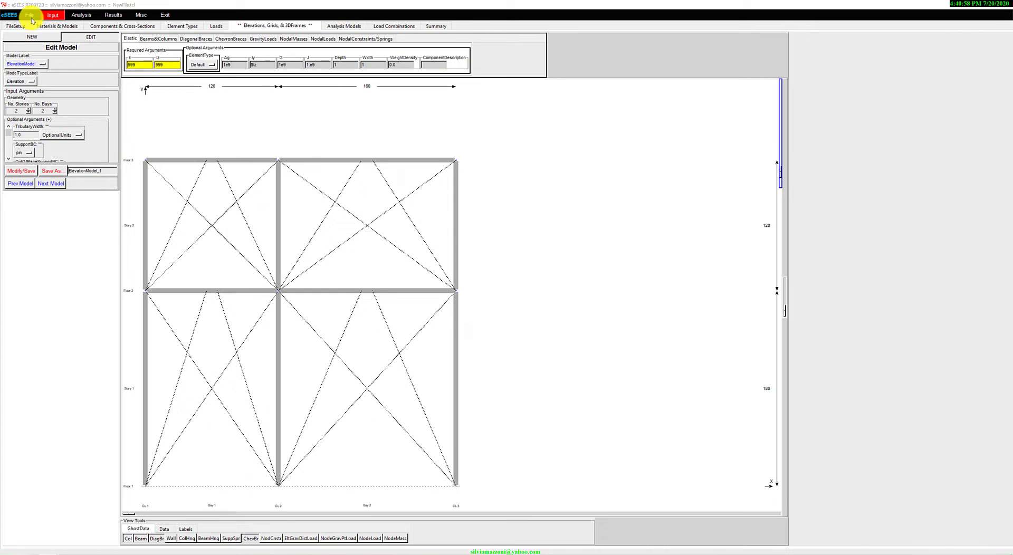
Go to the Analysis page listing ElevationModel.
left_click(53, 15)
left_click(48, 69)
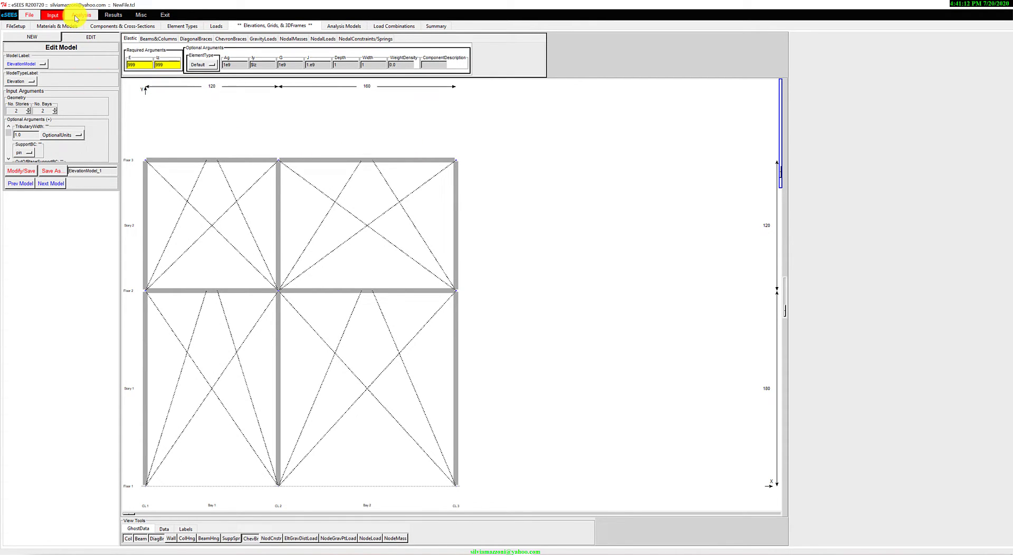
left_click(78, 16)
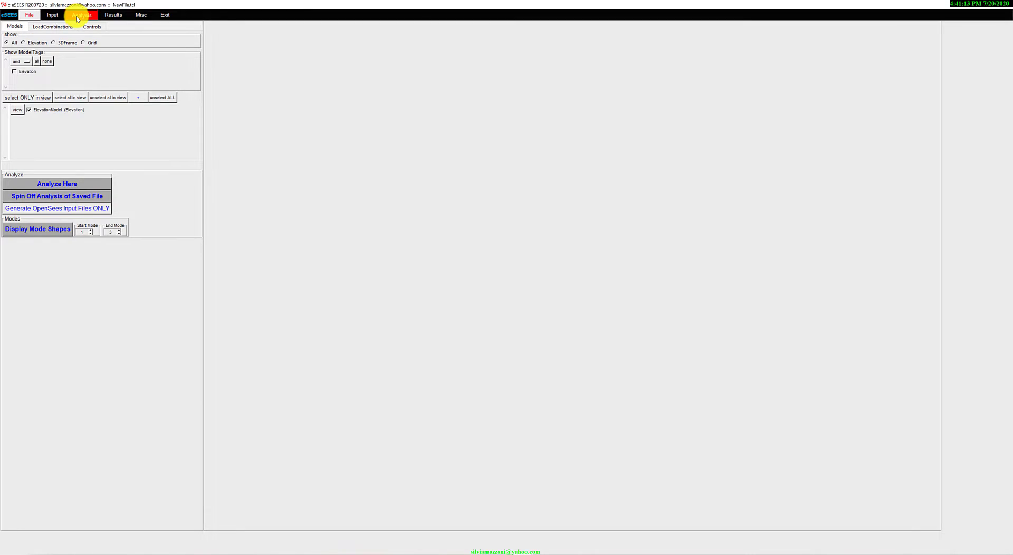
Run DefaultGravityOnly on ElevationModel and view the Bending Moment Mzz diagram.
left_click(37, 111)
left_click(42, 114)
left_click(46, 28)
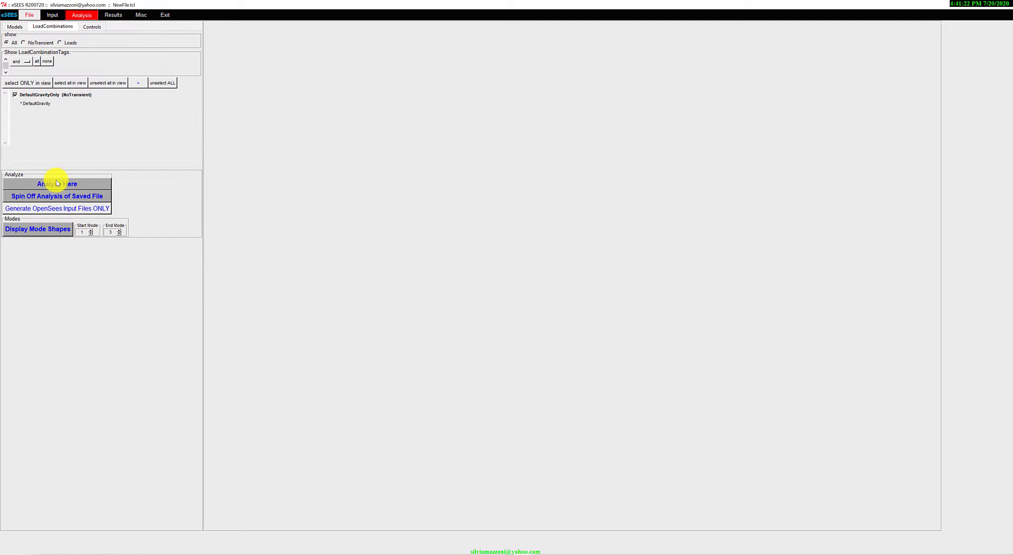
left_click(58, 183)
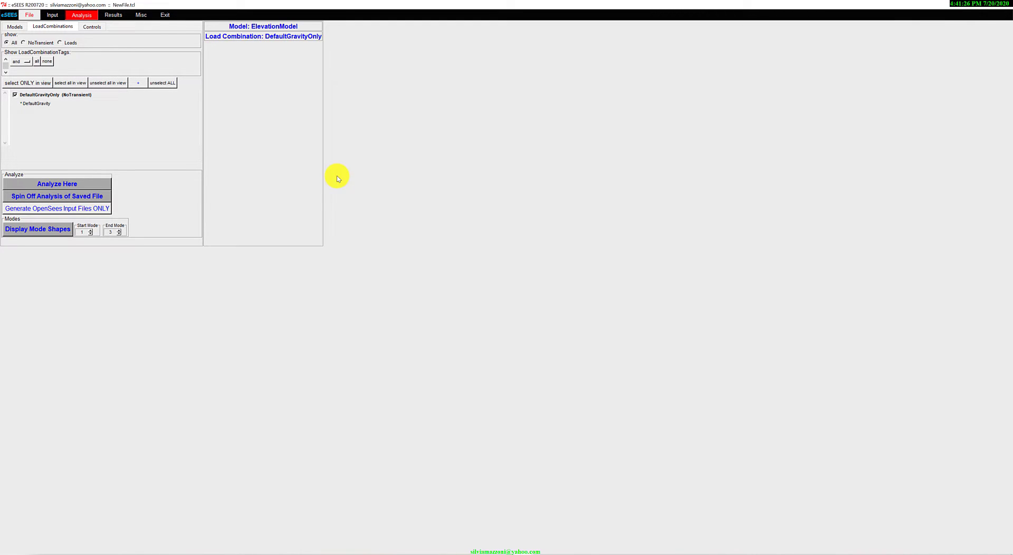
left_click(114, 15)
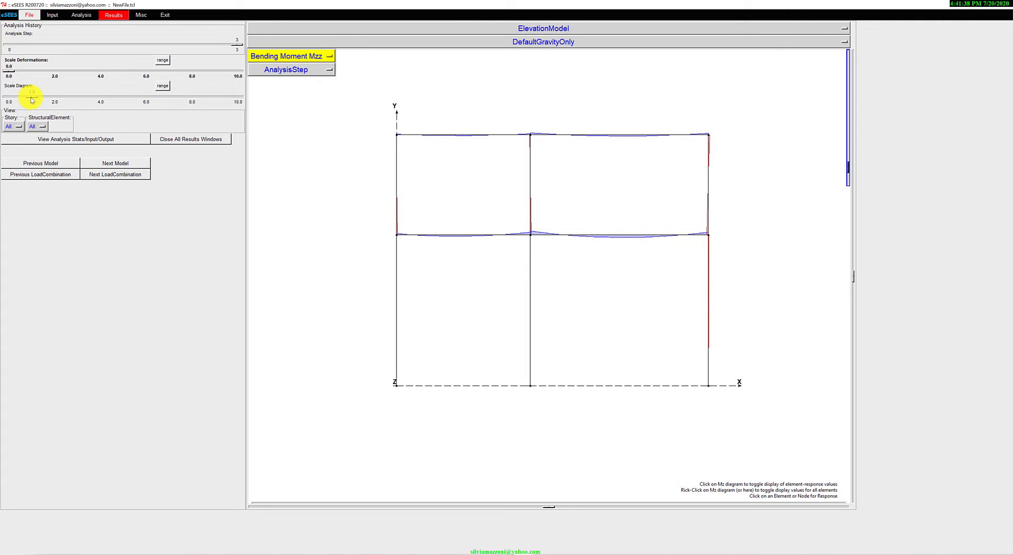
Enlarge the Mzz moment diagrams and show moment value labels on the upper and lower right beams.
left_click_drag(32, 98, 130, 101)
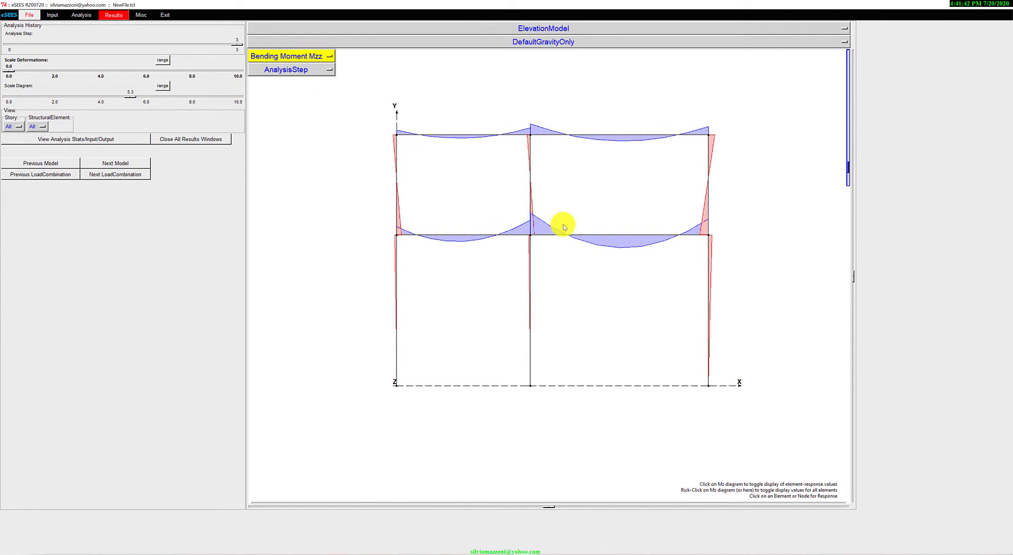
right_click(612, 247)
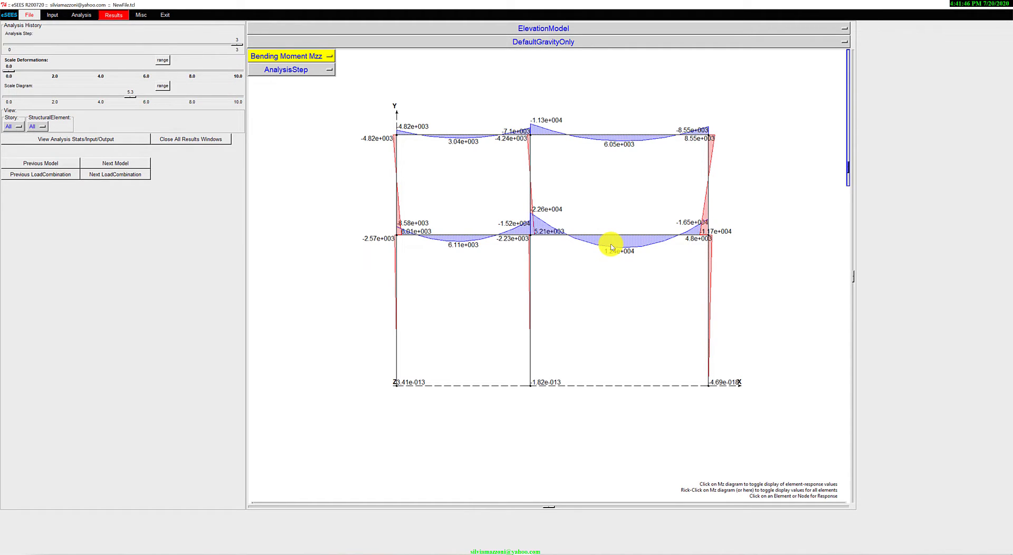
left_click(616, 251)
left_click(454, 243)
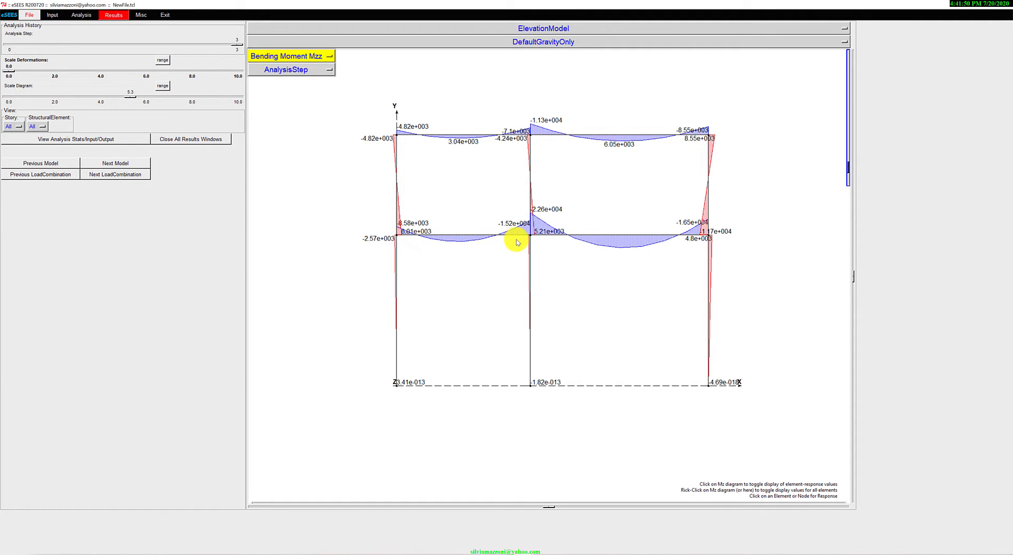
right_click(611, 244)
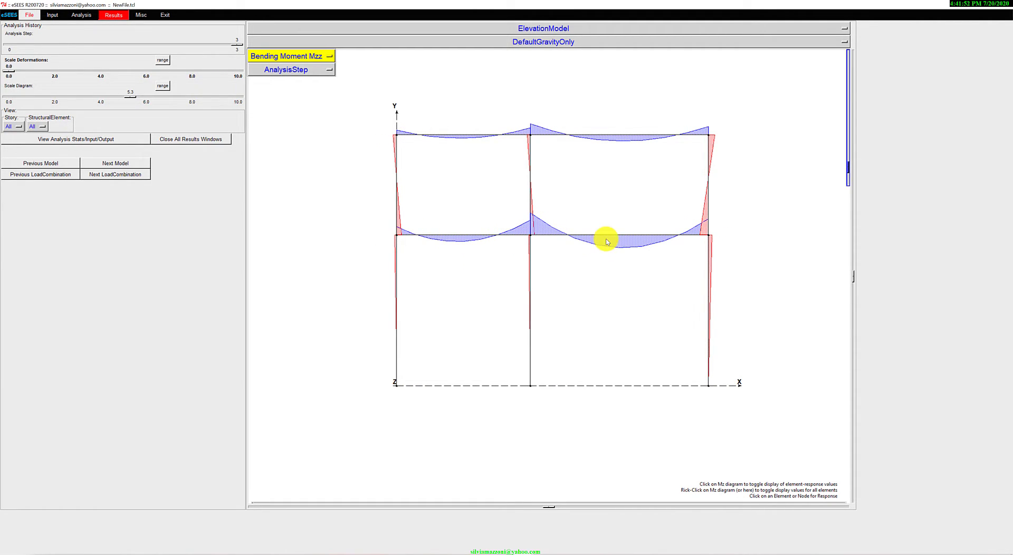
left_click(639, 240)
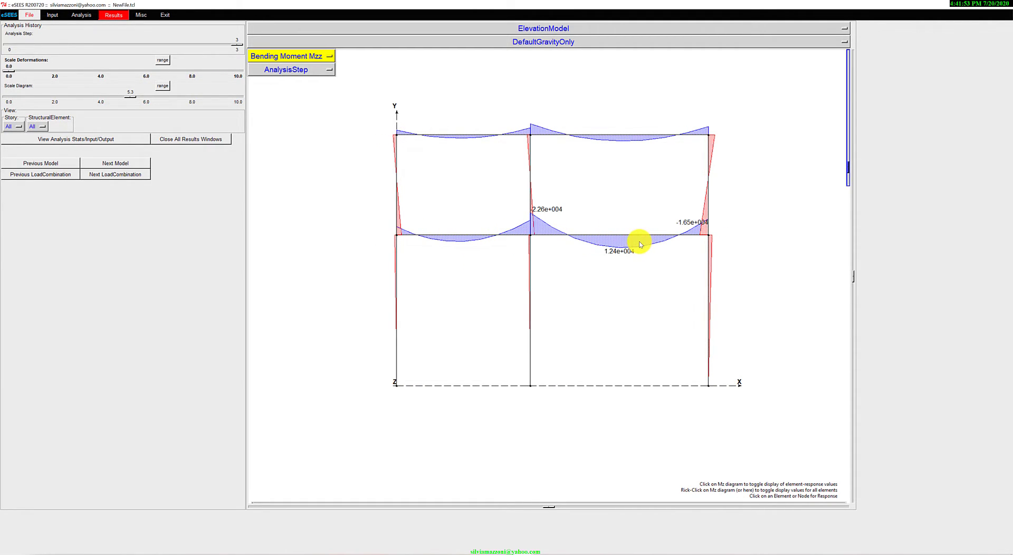
left_click(612, 138)
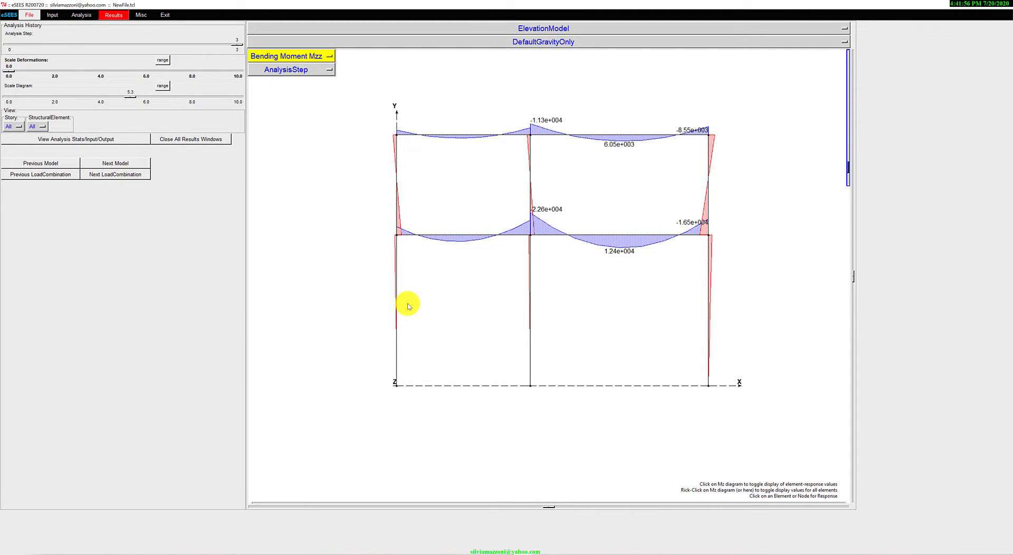
Filter the diagram to beams and label their moments, then switch the filter to columns only.
left_click(37, 125)
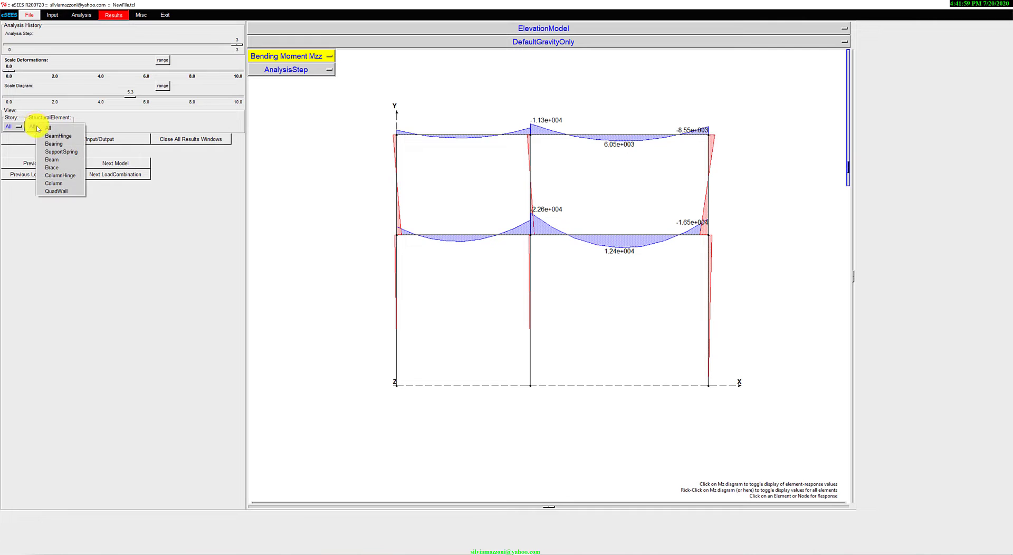
left_click(63, 163)
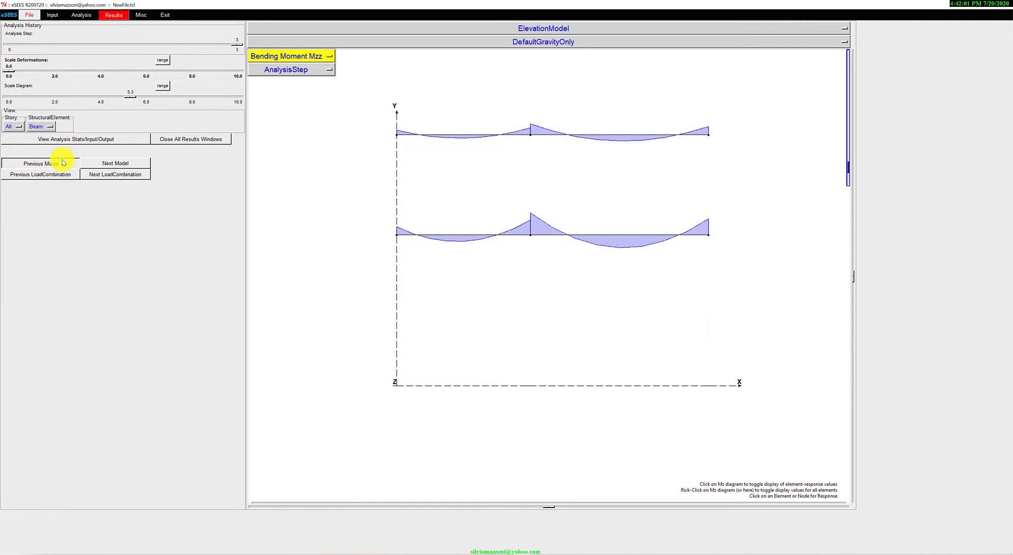
right_click(538, 218)
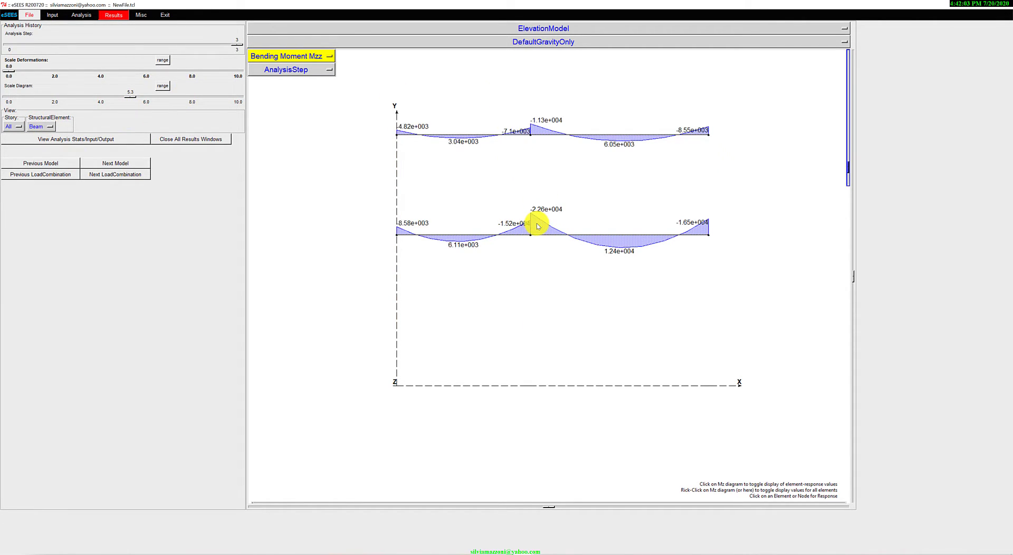
left_click(49, 128)
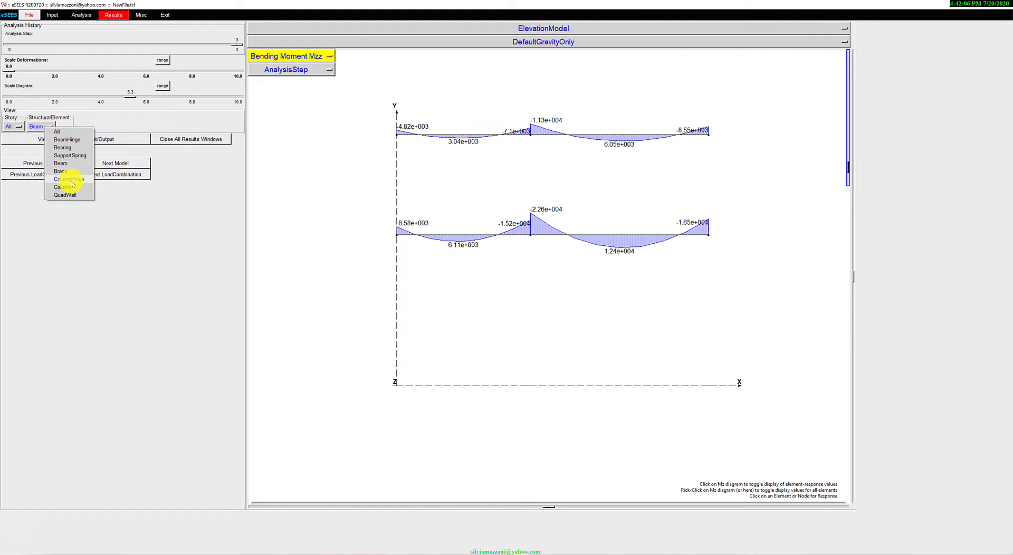
left_click(65, 187)
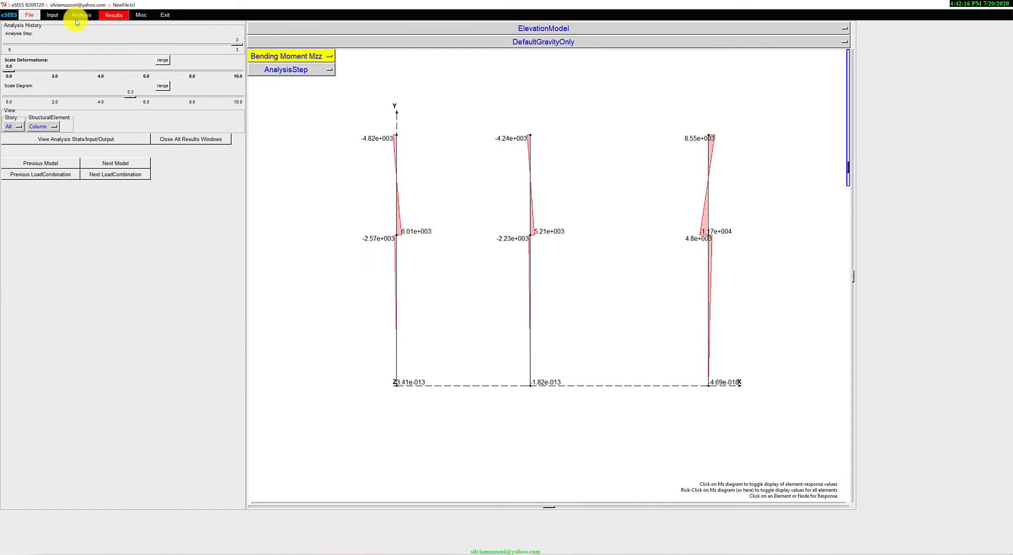
Give GridModel 2 horizontal and 2 vertical bays, save it, and start another new model.
left_click(55, 19)
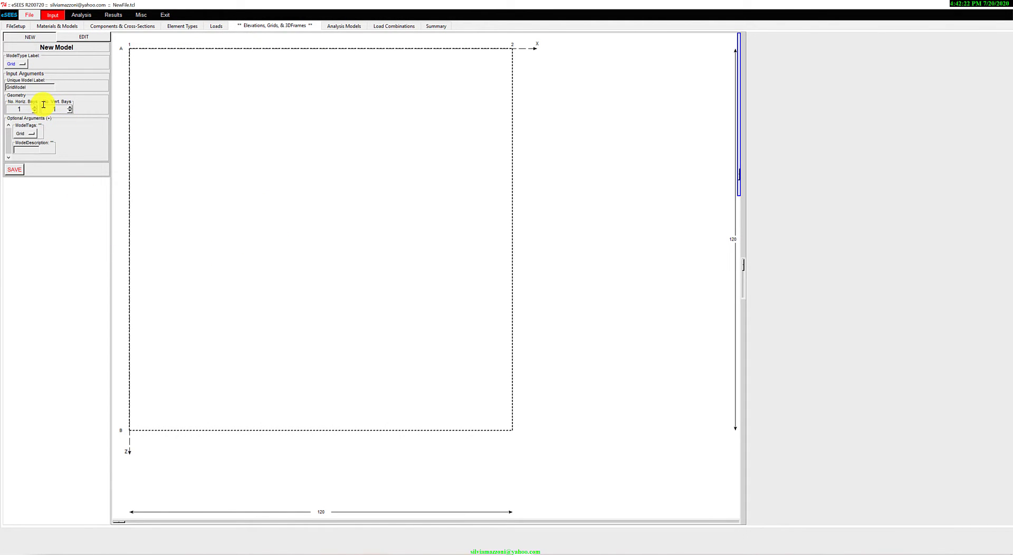
left_click(34, 107)
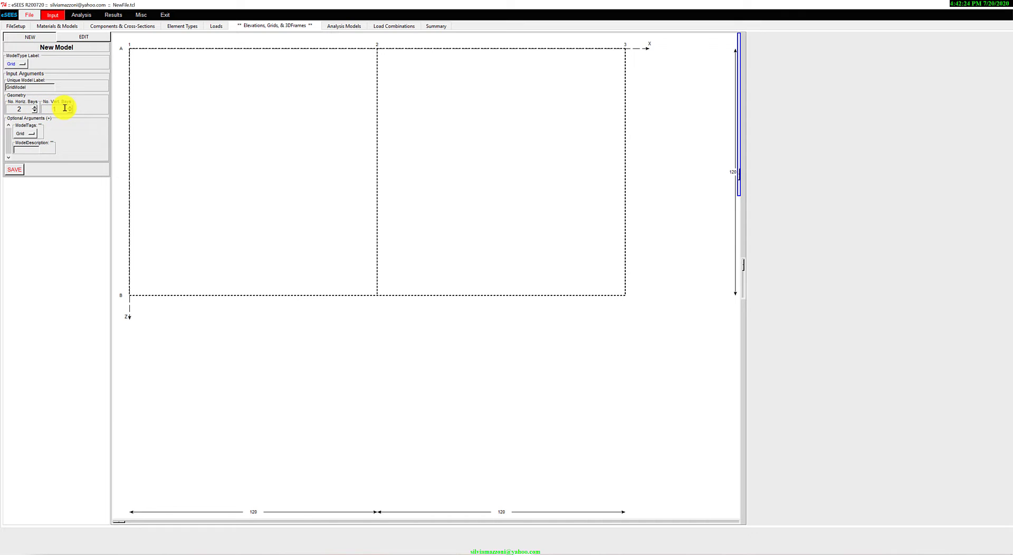
left_click(70, 108)
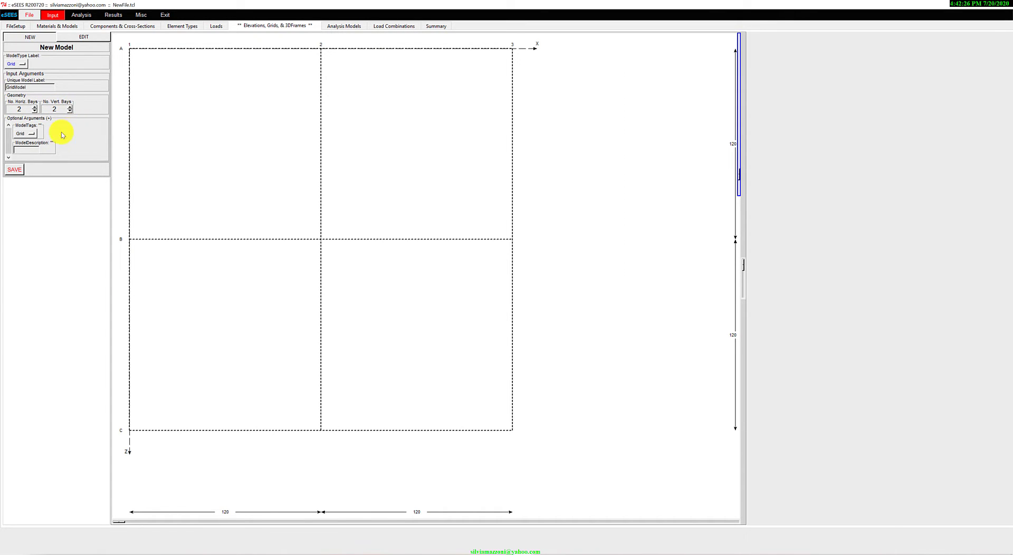
left_click(16, 170)
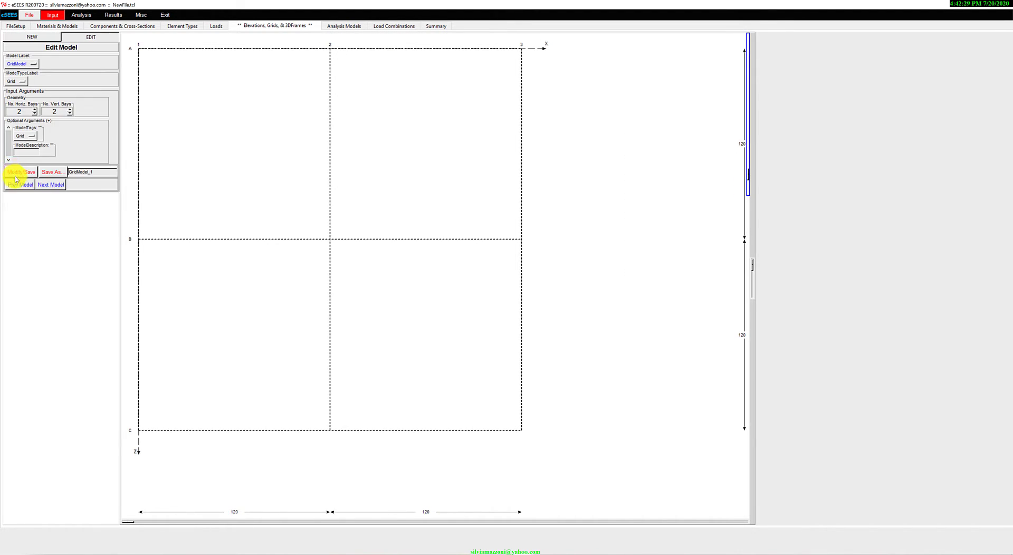
left_click(39, 39)
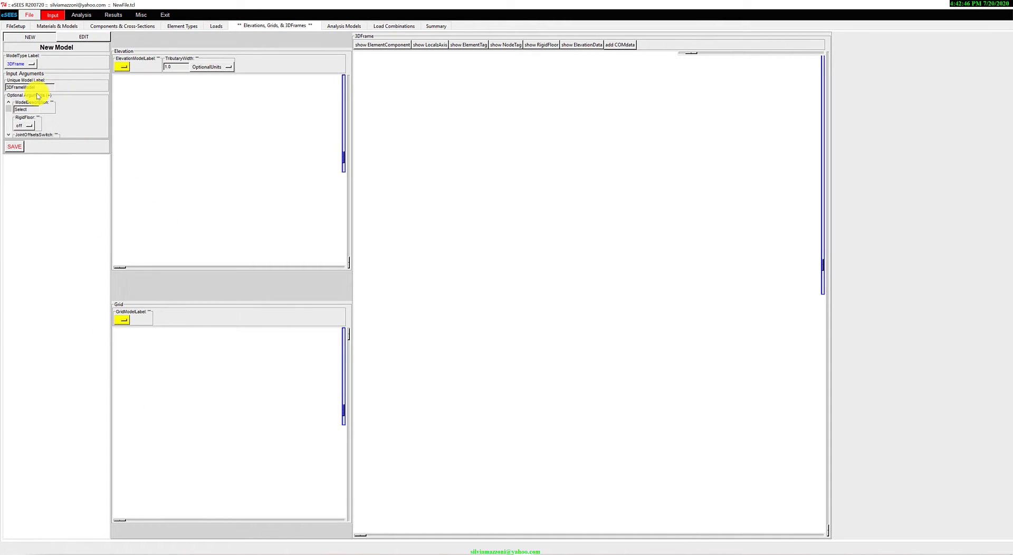
Configure the new 3DFrame with rigid floor 'all', grid GridModel and elevation ElevationModel.
left_click(26, 127)
left_click(38, 140)
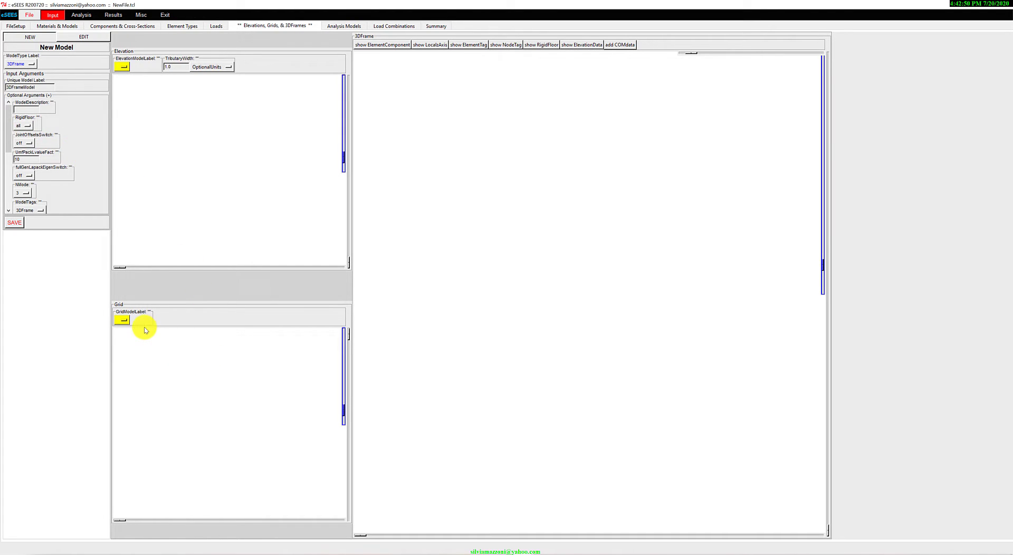
left_click(123, 322)
left_click(145, 327)
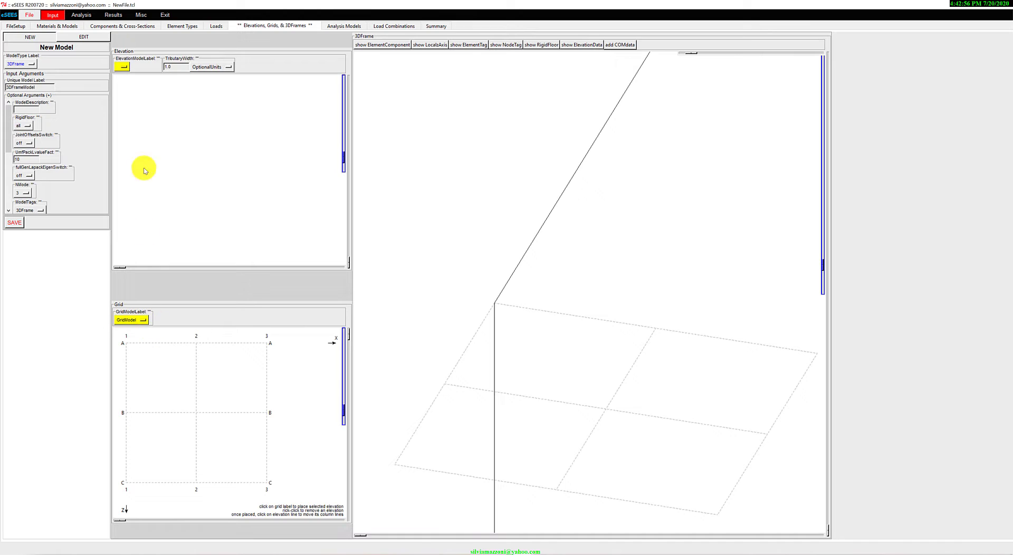
left_click(122, 67)
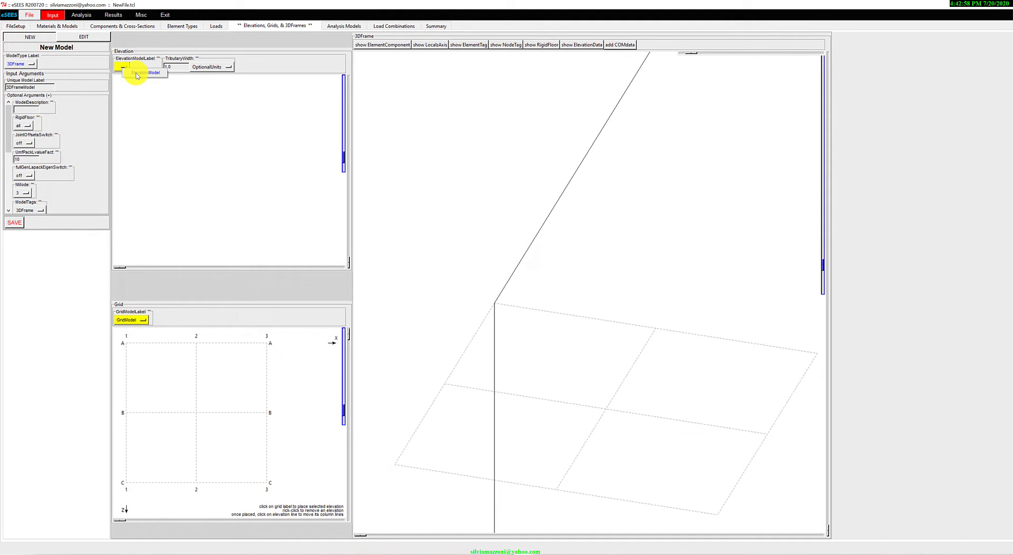
left_click(145, 72)
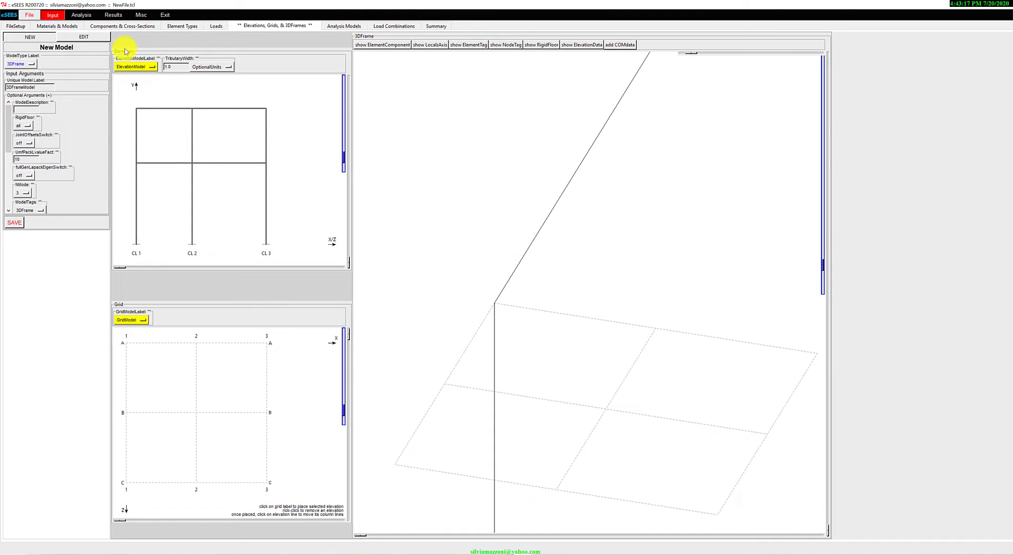
left_click(90, 37)
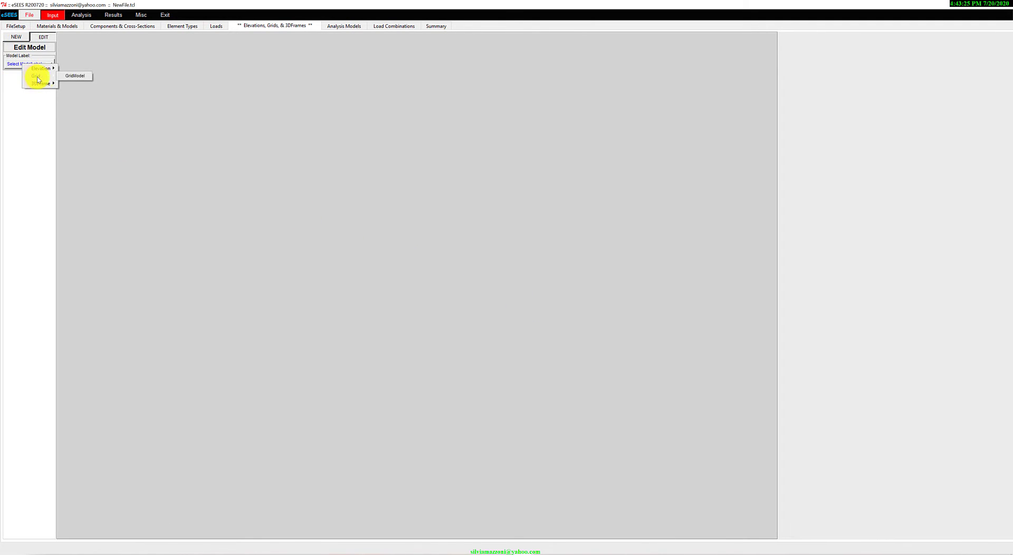
Change GridModel's lower bay spacing to 180 and right bay to 100, saving as GridModel_1.
left_click(73, 76)
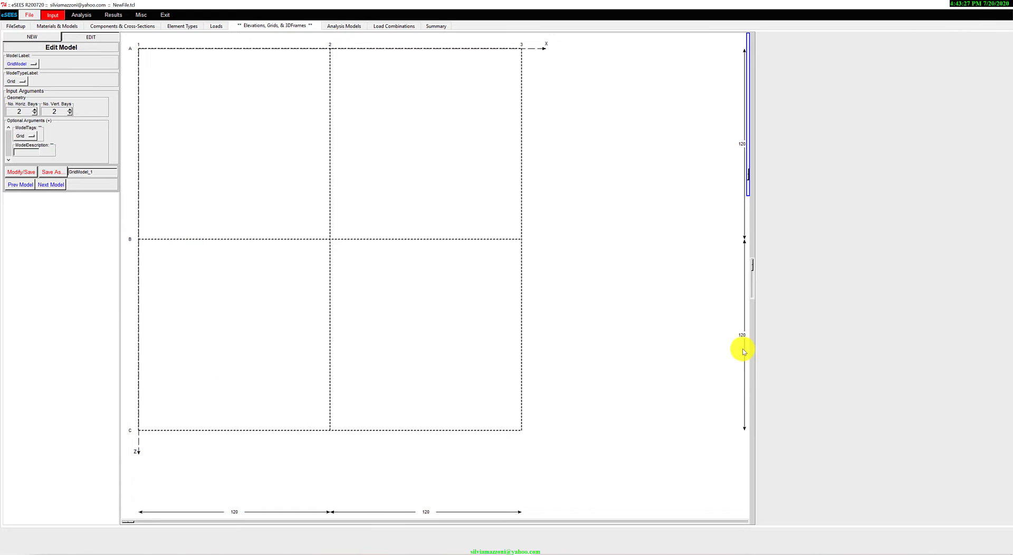
left_click(741, 336)
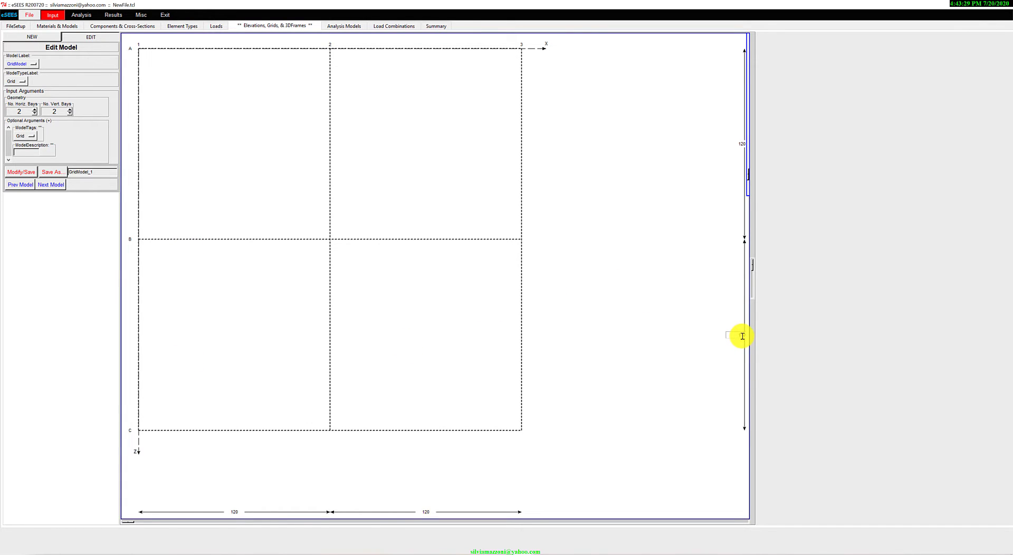
type("180")
key("Return")
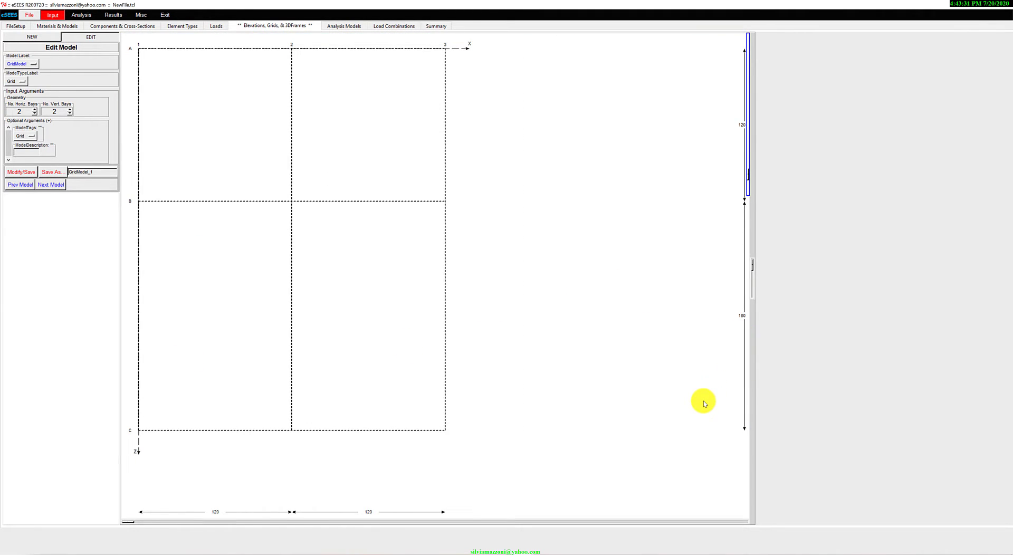
left_click(370, 513)
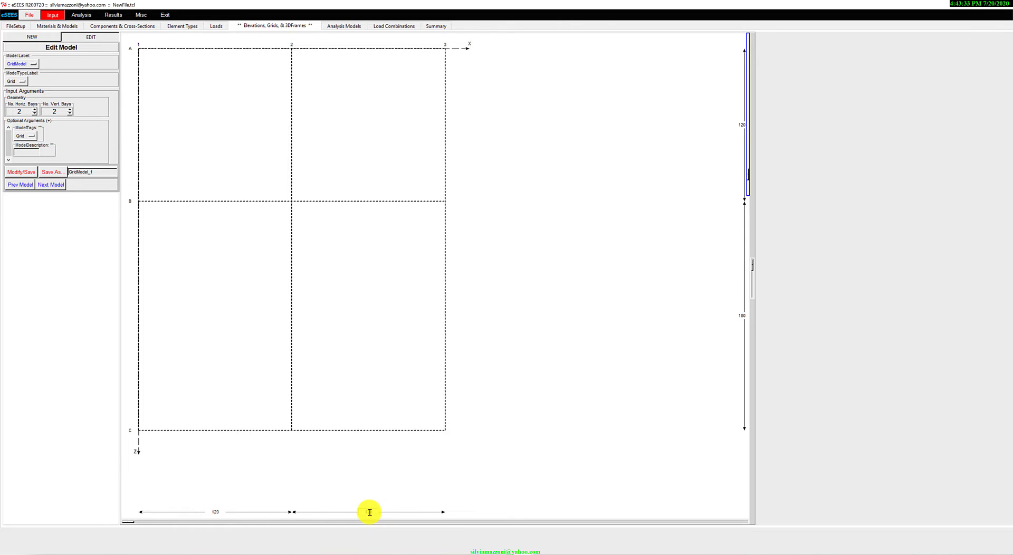
type("100")
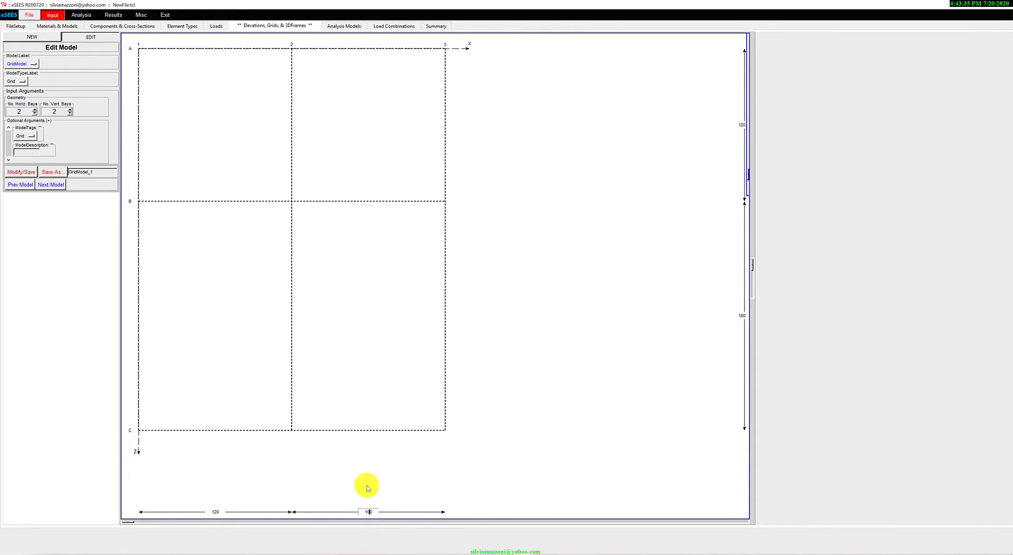
key("Return")
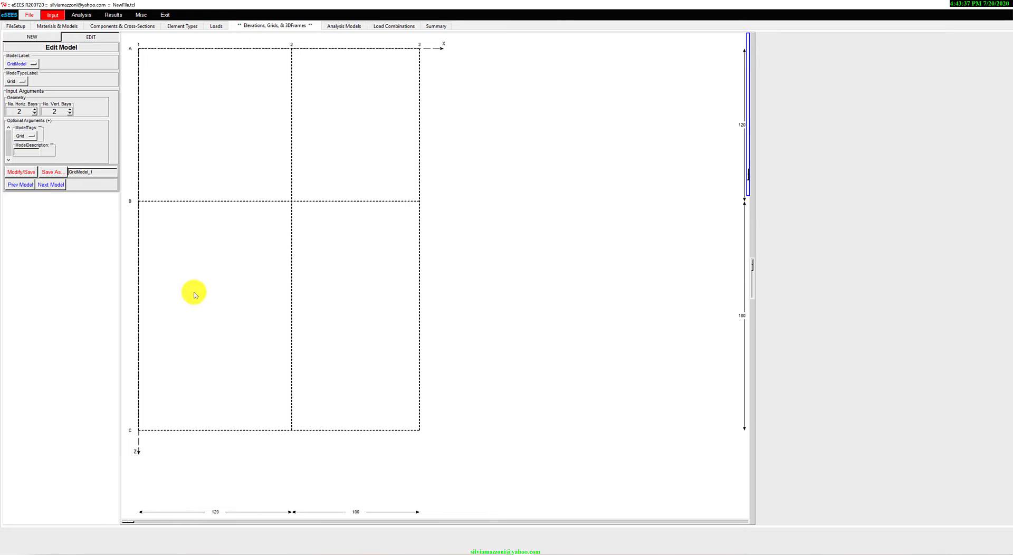
left_click(57, 173)
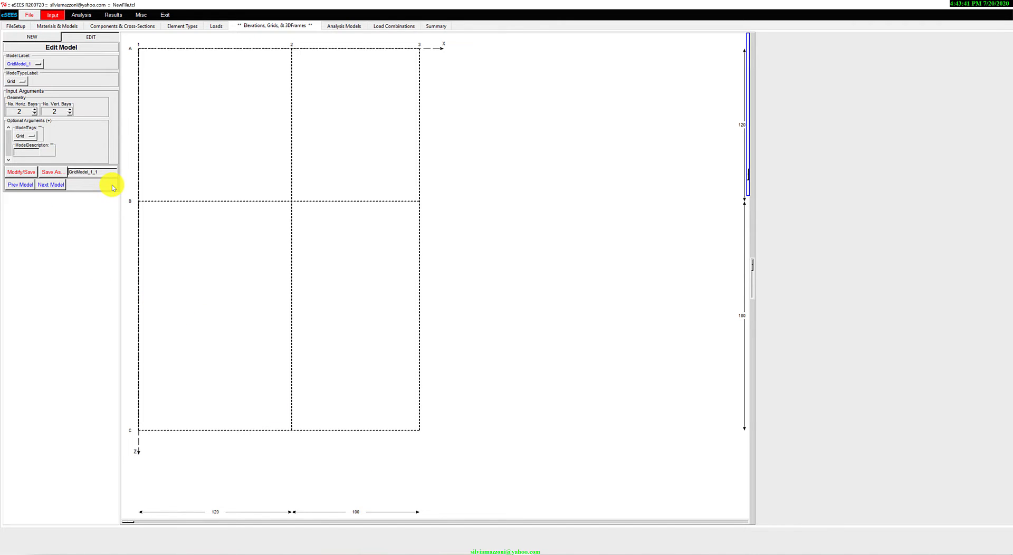
Start a new 3DFrame model based on GridModel_1.
left_click(49, 37)
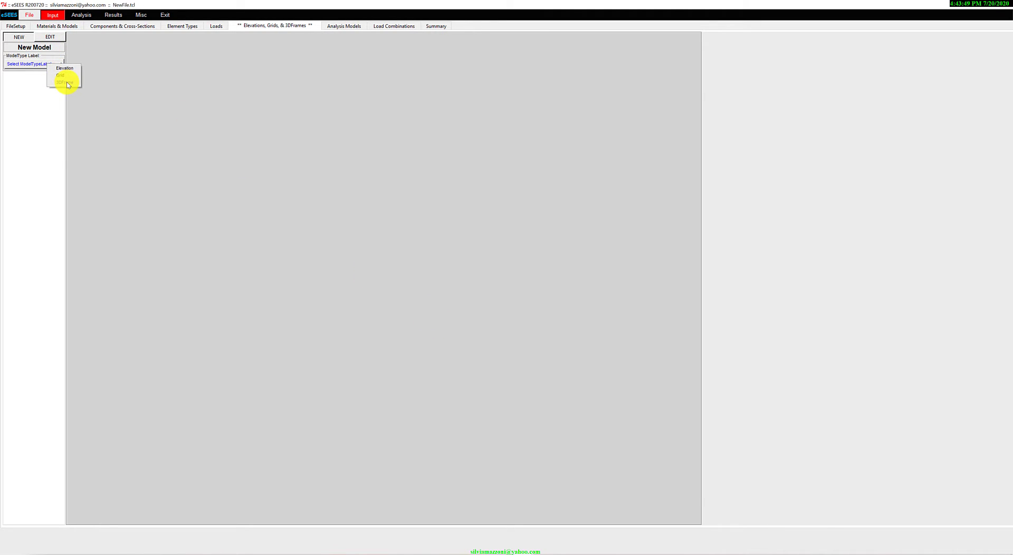
left_click(68, 84)
left_click(124, 320)
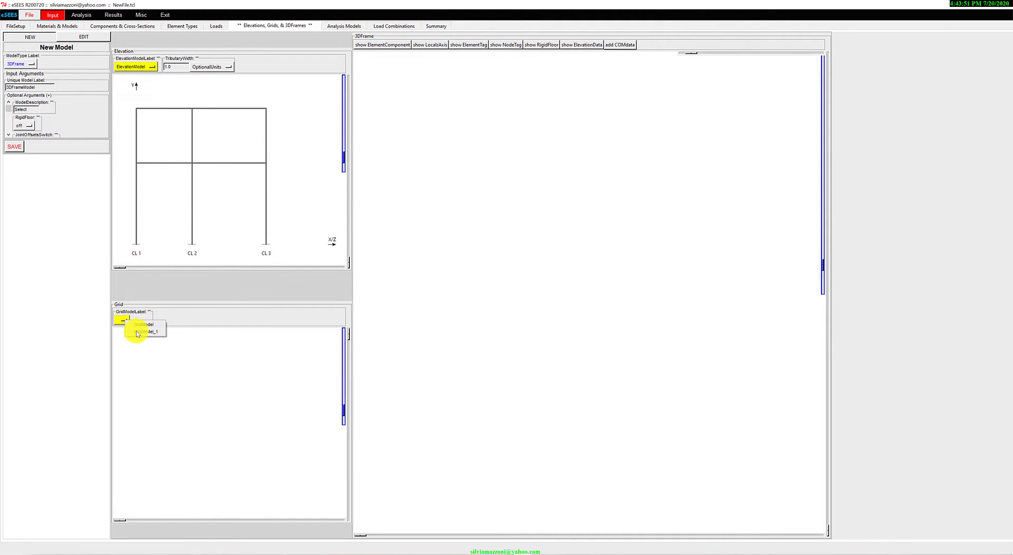
left_click(147, 333)
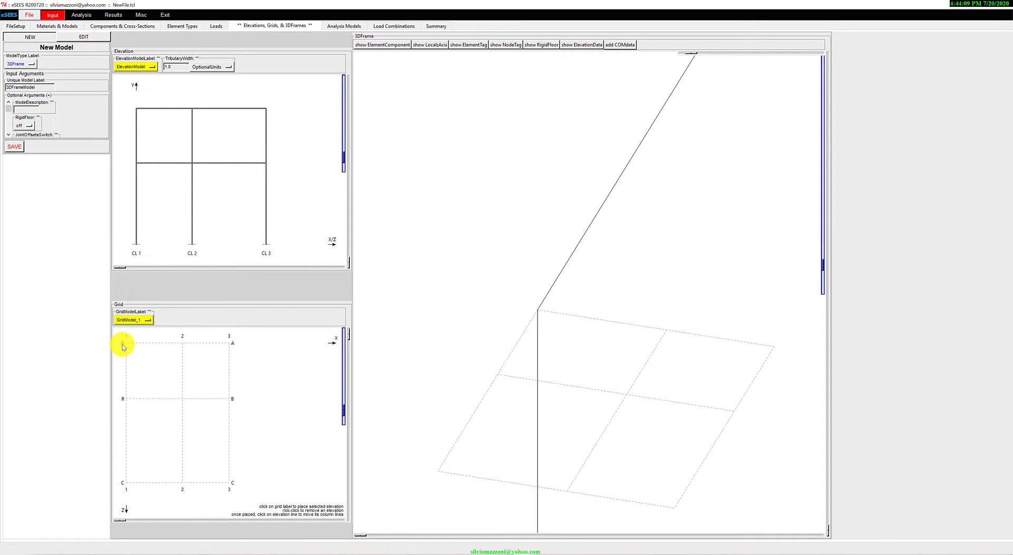
Place elevation frames on grid lines A, B, C, 1 and 3, then save the model.
left_click(233, 343)
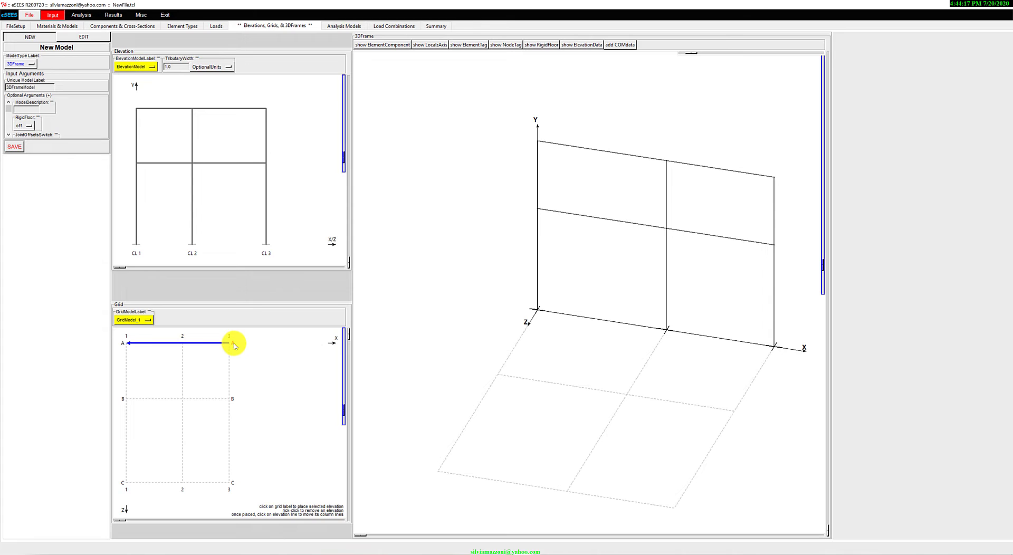
left_click(123, 400)
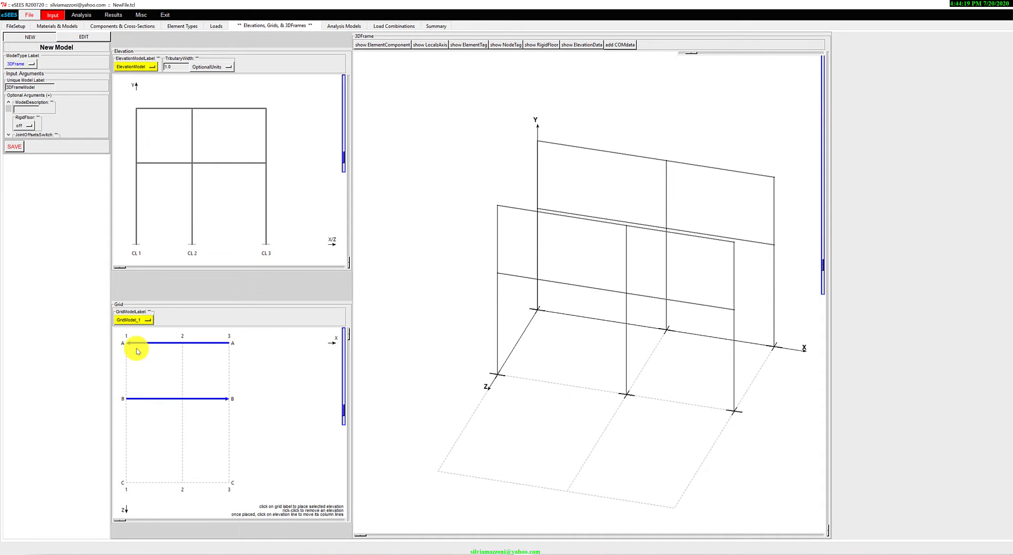
left_click(124, 485)
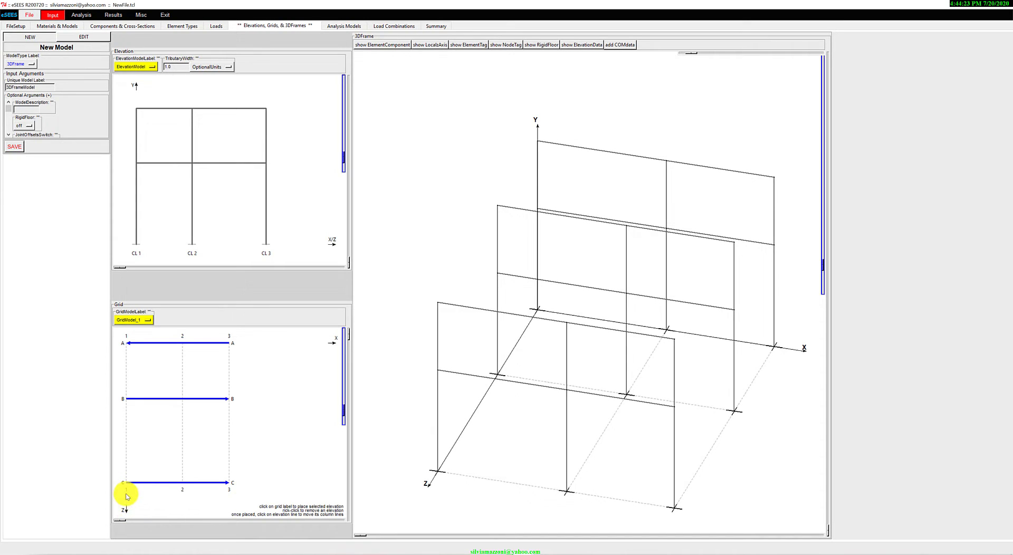
left_click(126, 492)
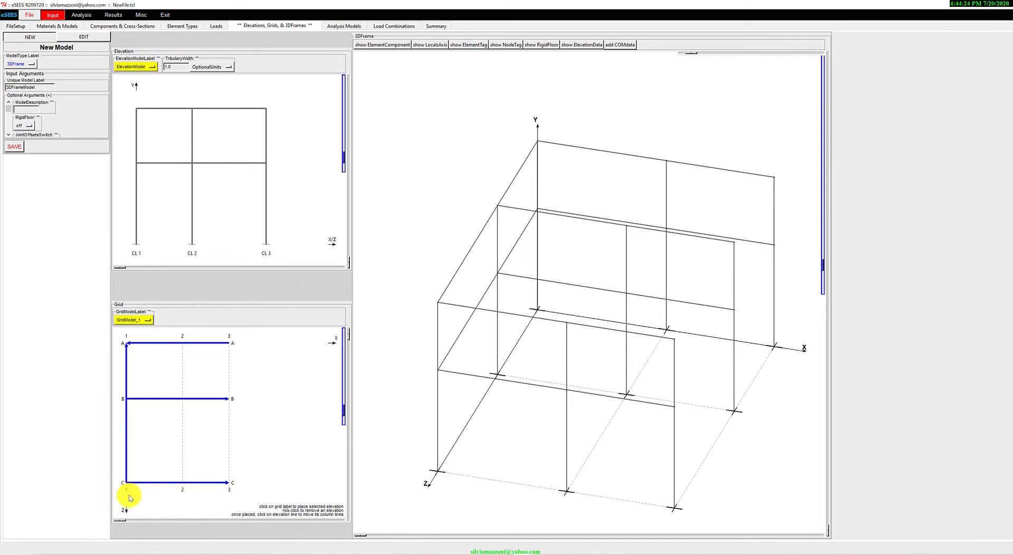
left_click(230, 491)
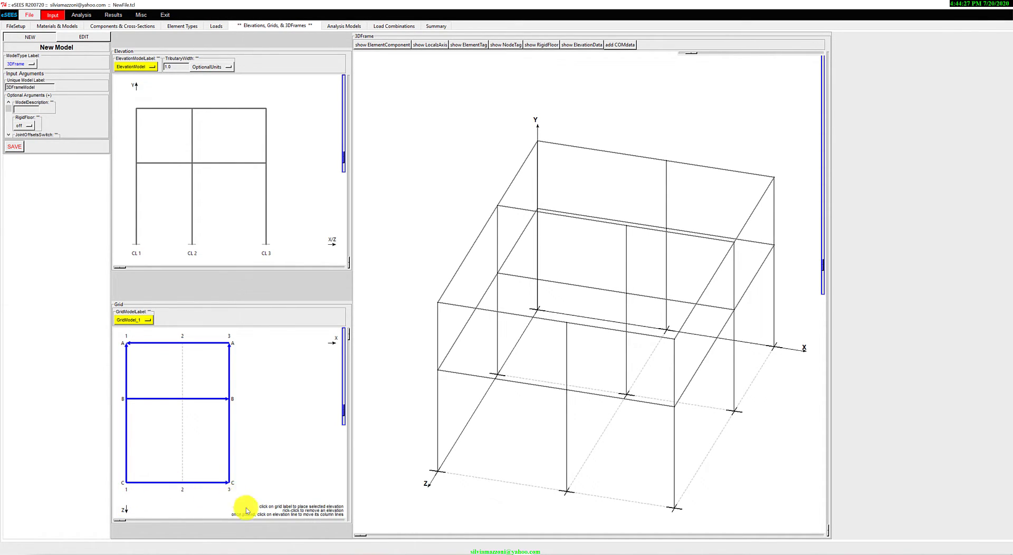
left_click(14, 148)
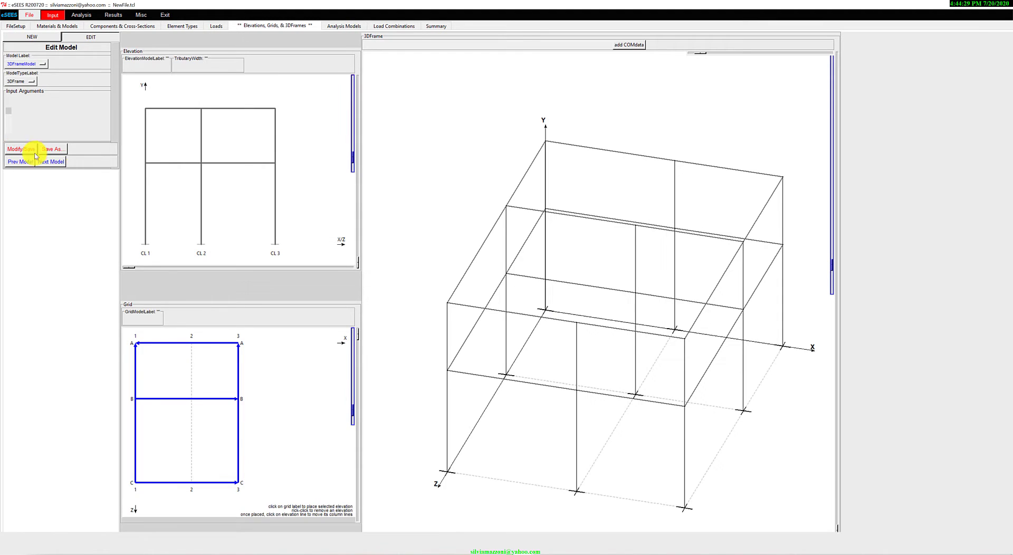
Run the DefaultGravityOnly analysis on 3DFrameModel and display its Mzz moment results.
left_click(82, 15)
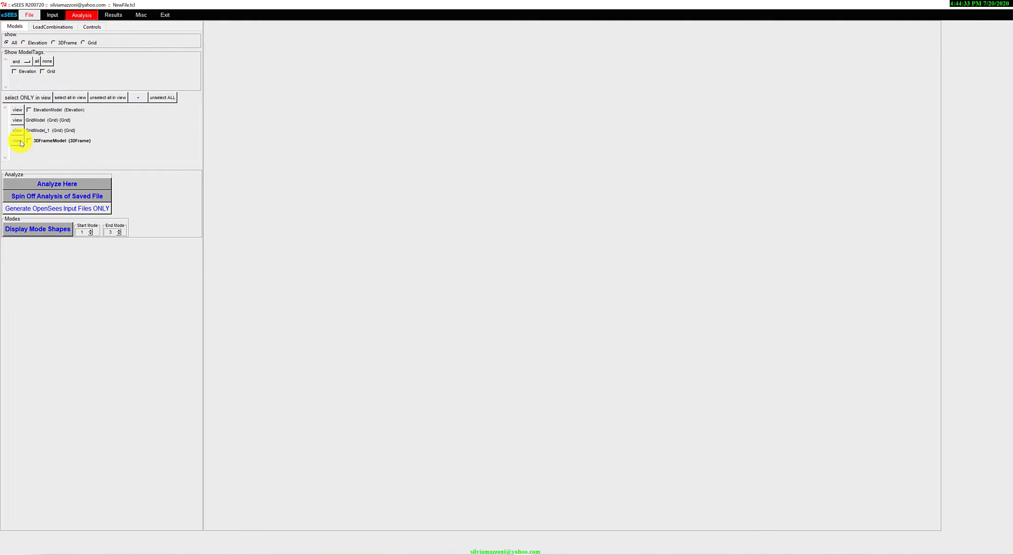
left_click(21, 143)
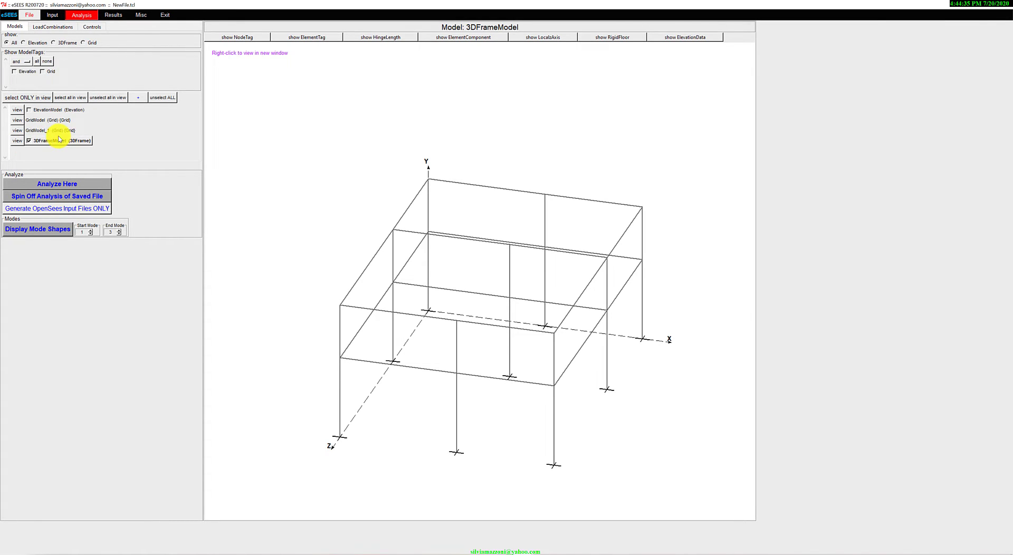
left_click(53, 27)
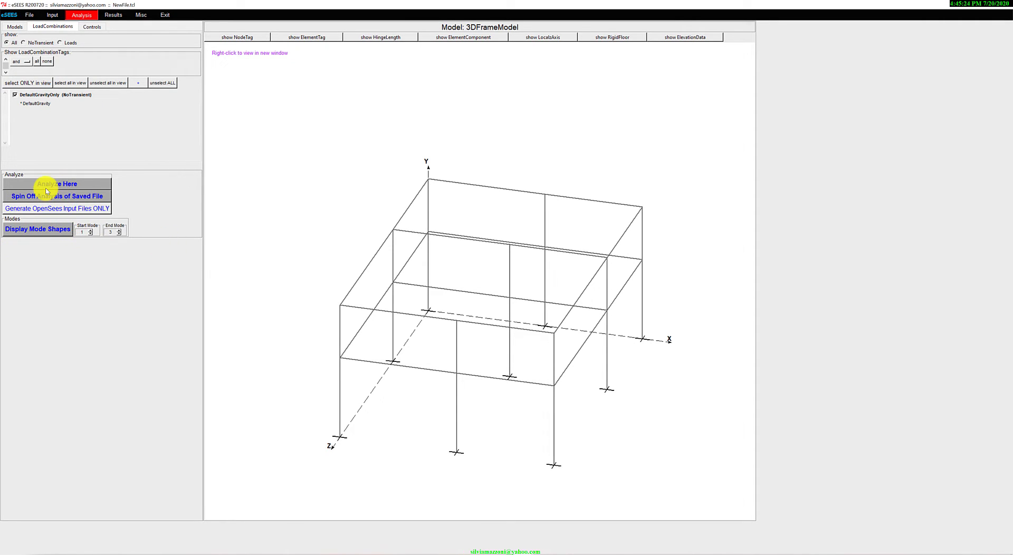
left_click(46, 191)
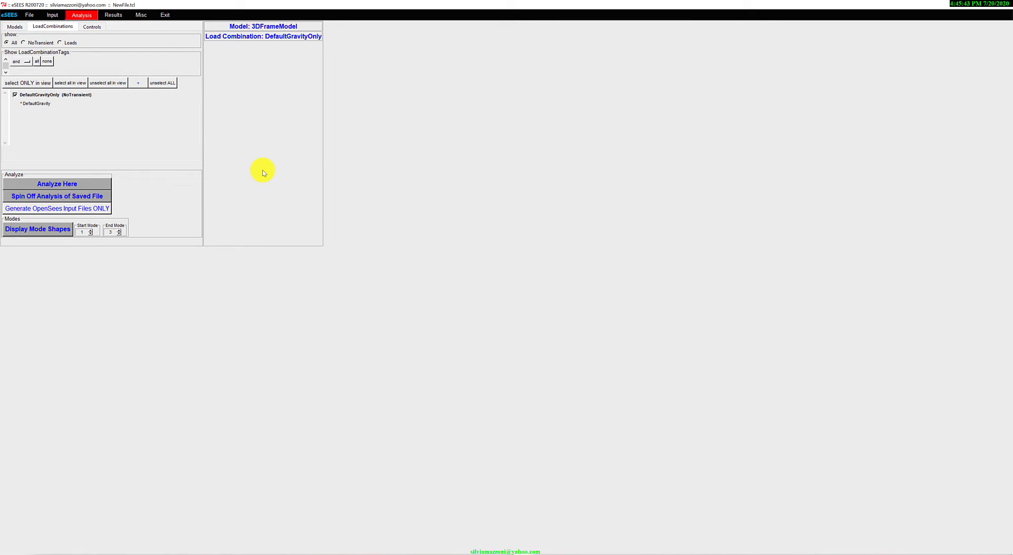
left_click(115, 17)
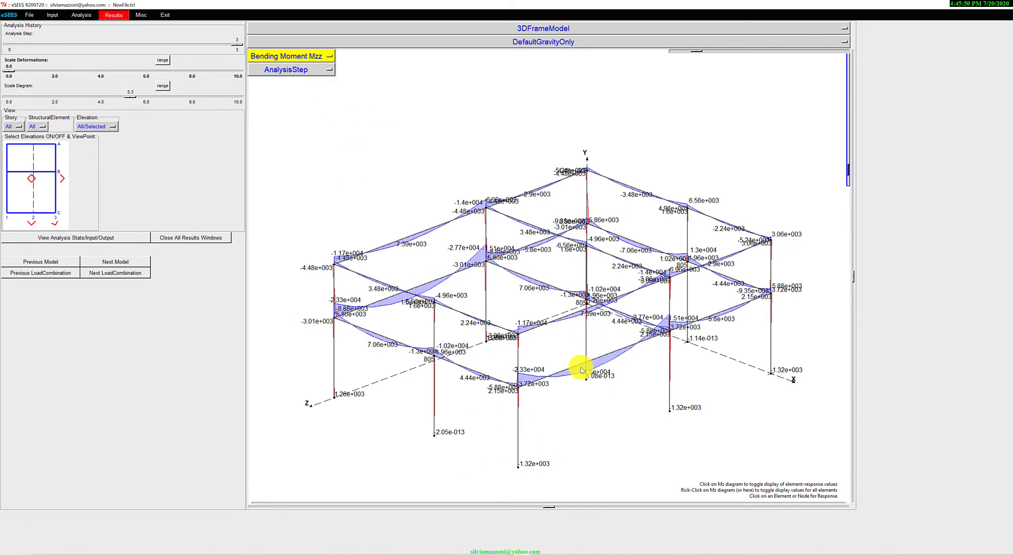
Hide all moment value labels, then tilt and rotate the 3D frame view.
right_click(563, 391)
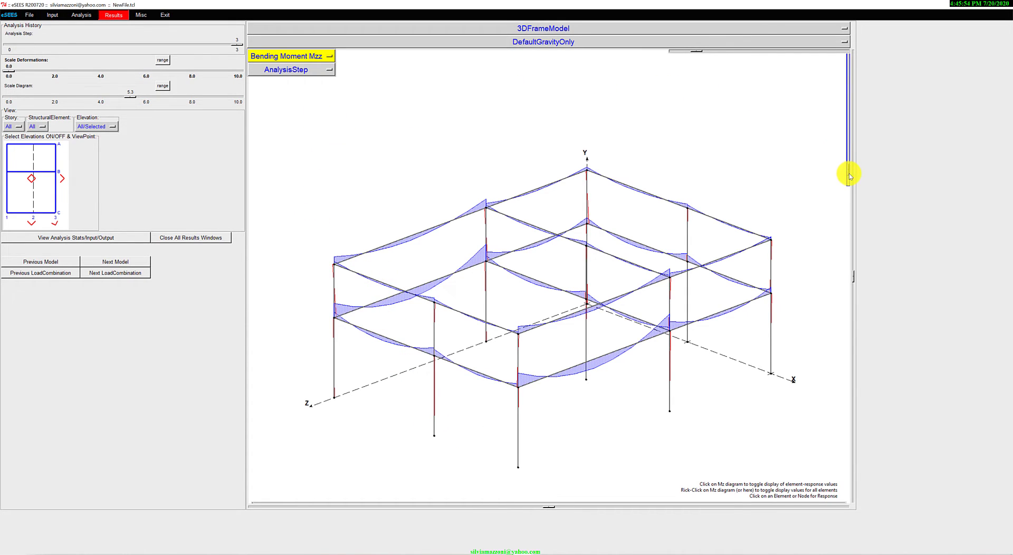
left_click_drag(850, 172, 850, 168)
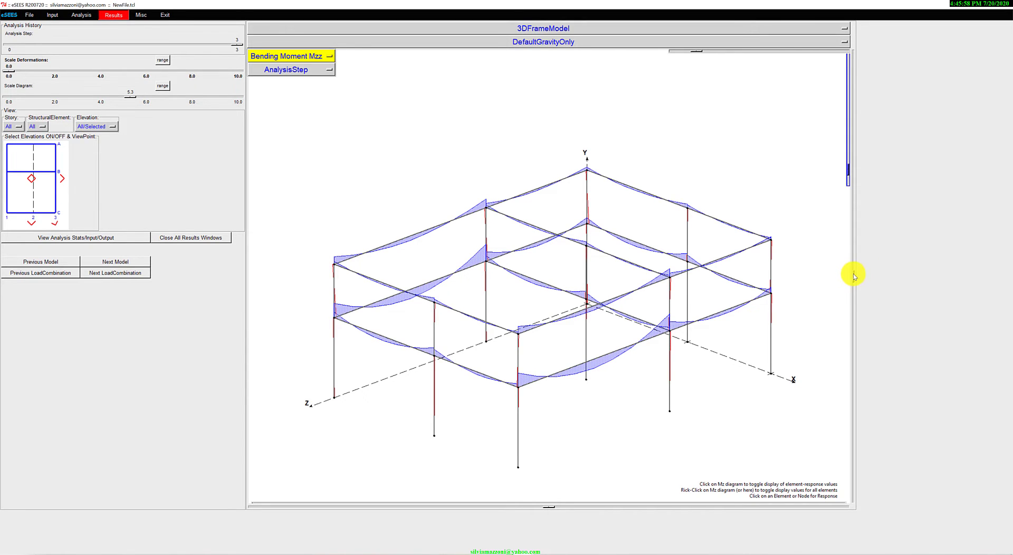
left_click_drag(854, 276, 853, 275)
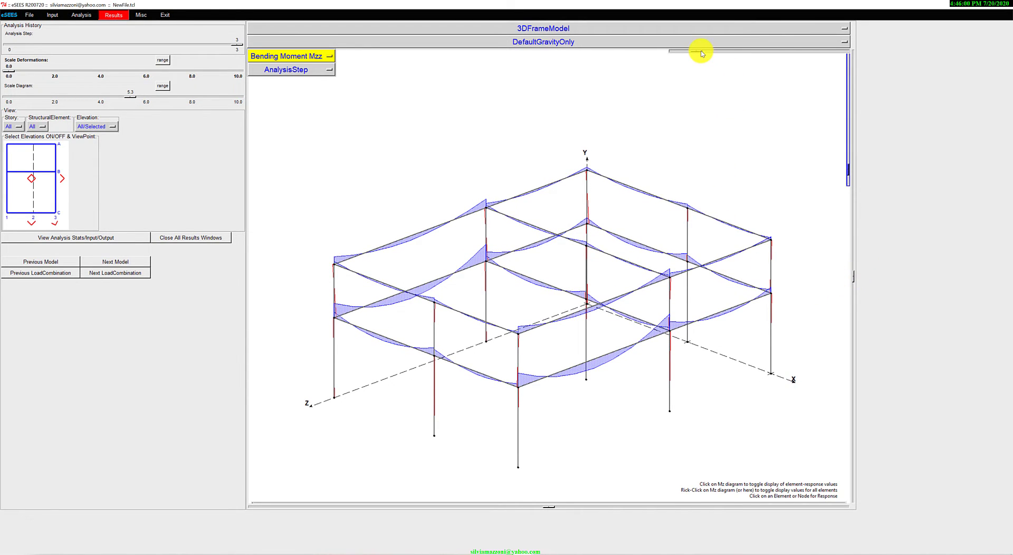
mouse_move(702, 53)
left_mouse_down()
mouse_move(744, 62)
mouse_move(700, 59)
left_mouse_up()
left_click(533, 193)
left_click(562, 195)
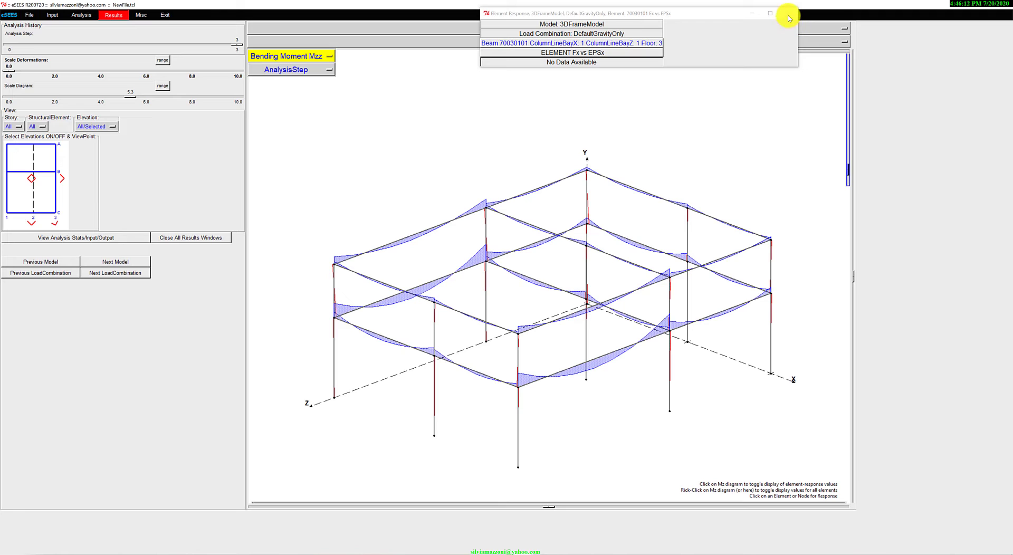
left_click(788, 15)
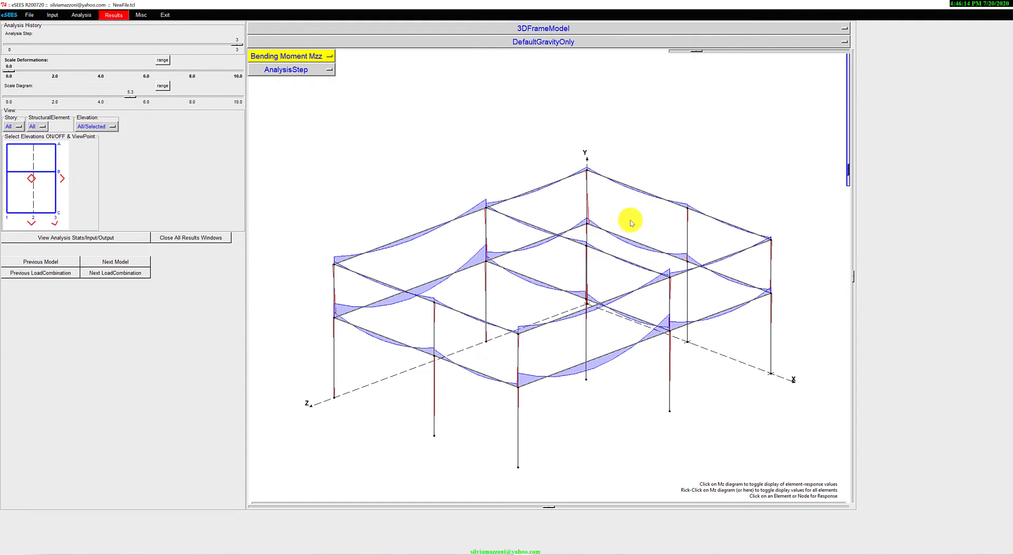
left_click(623, 237)
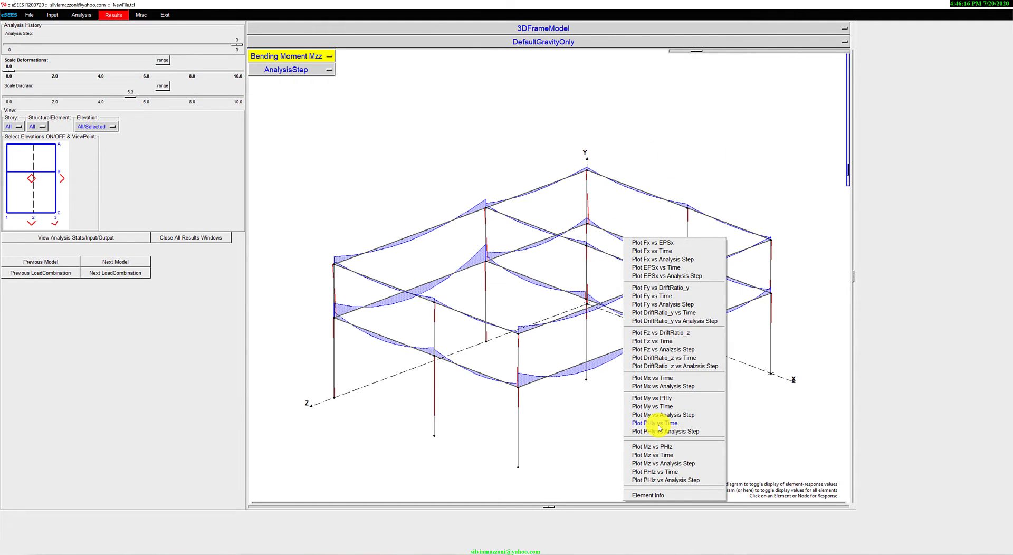
left_click(660, 448)
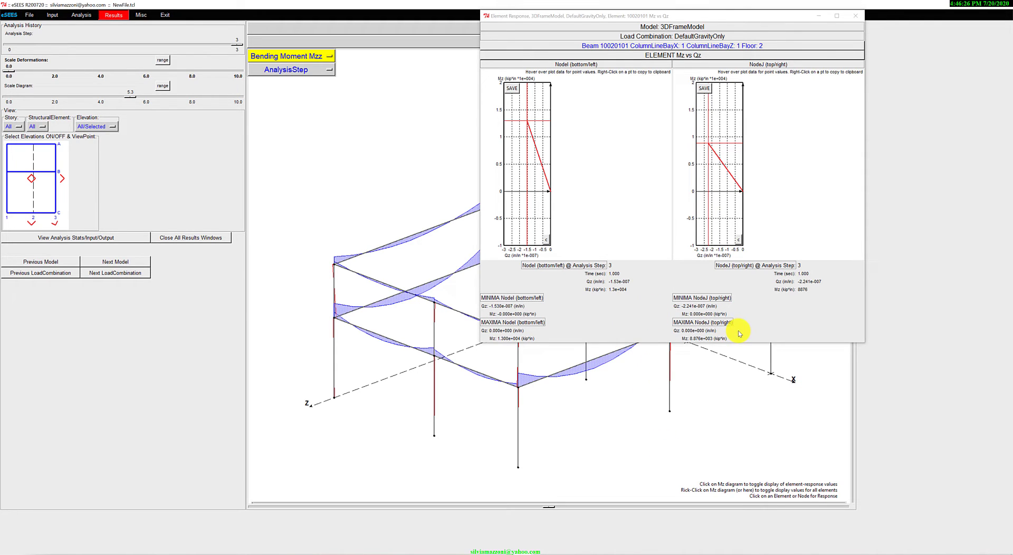
left_click(855, 16)
left_click(485, 210)
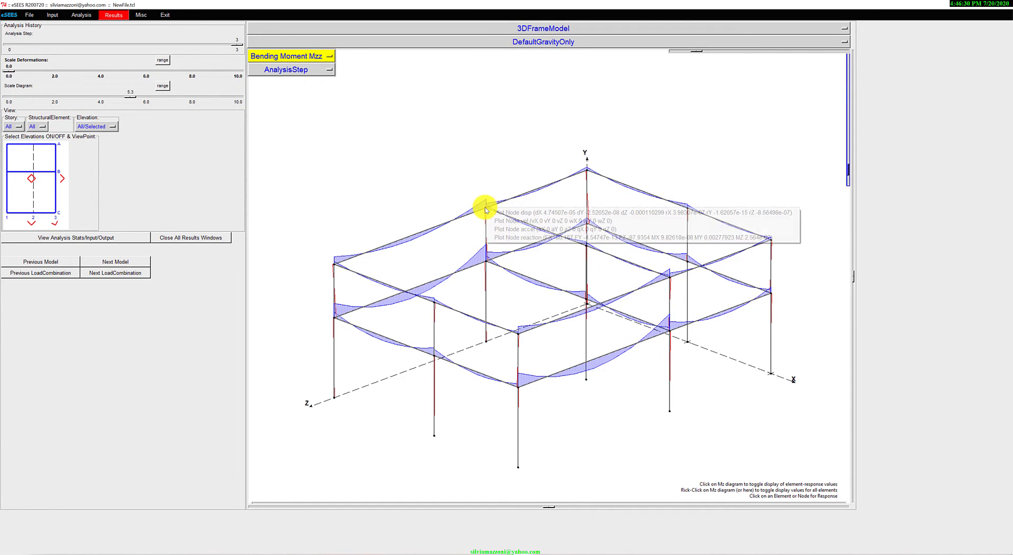
left_click(504, 213)
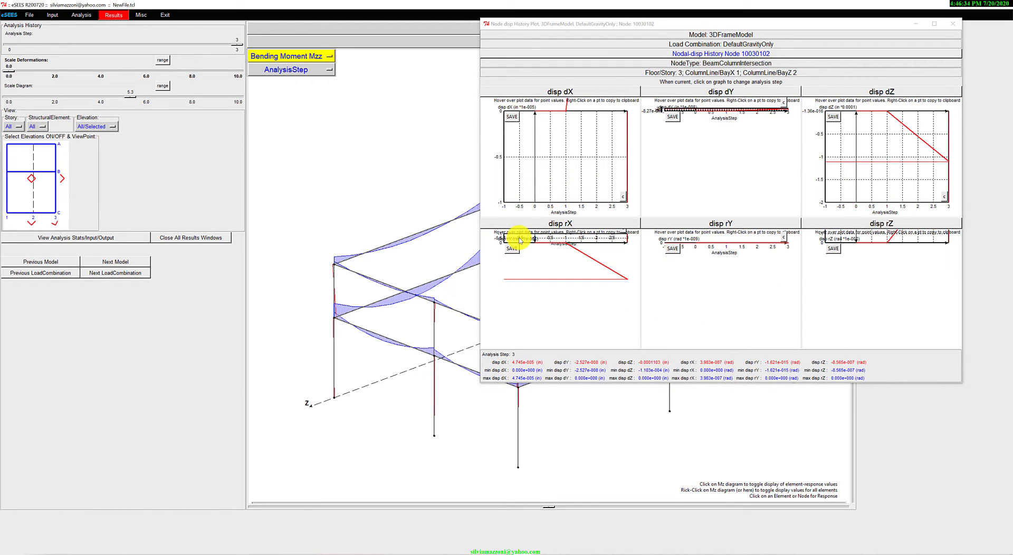
left_click(952, 24)
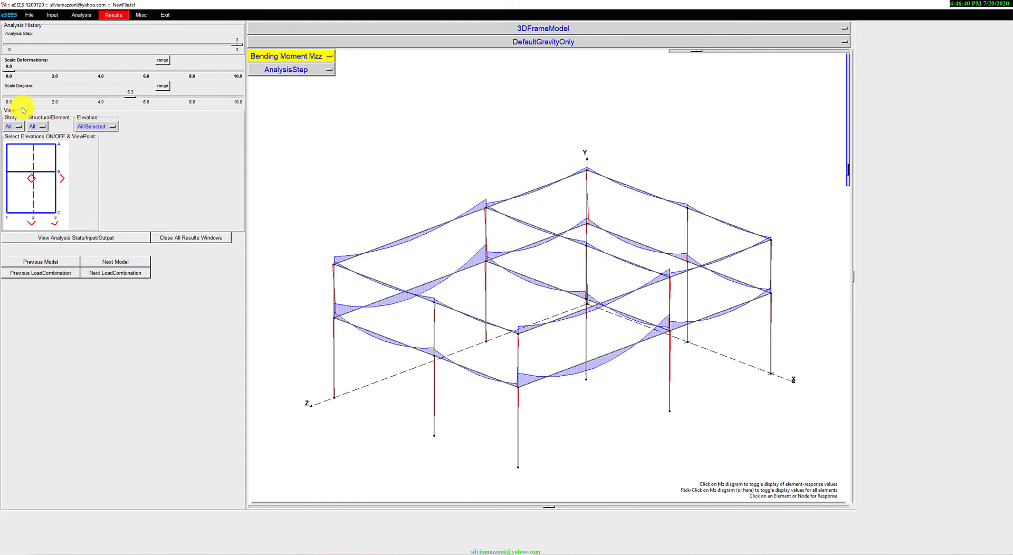
Create a Pushover combination from DefaultLoadCombinationModel with DefaultGravity as its static load.
left_click(51, 14)
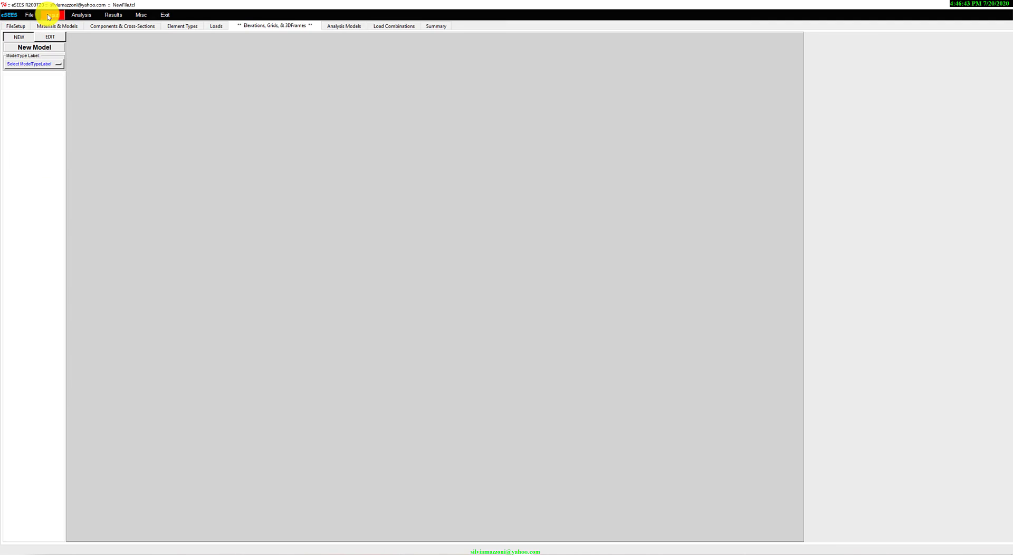
left_click(389, 27)
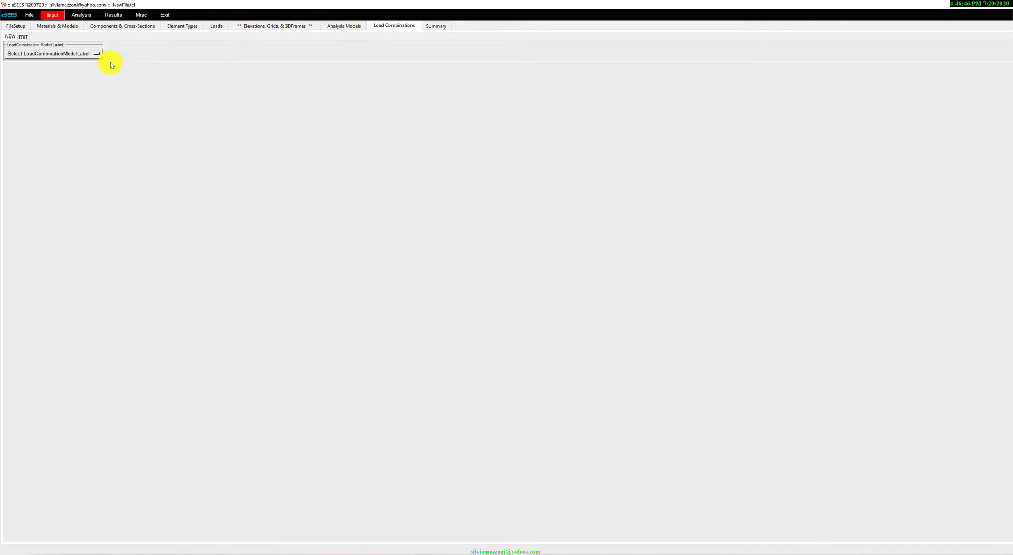
left_click(85, 53)
left_click(93, 52)
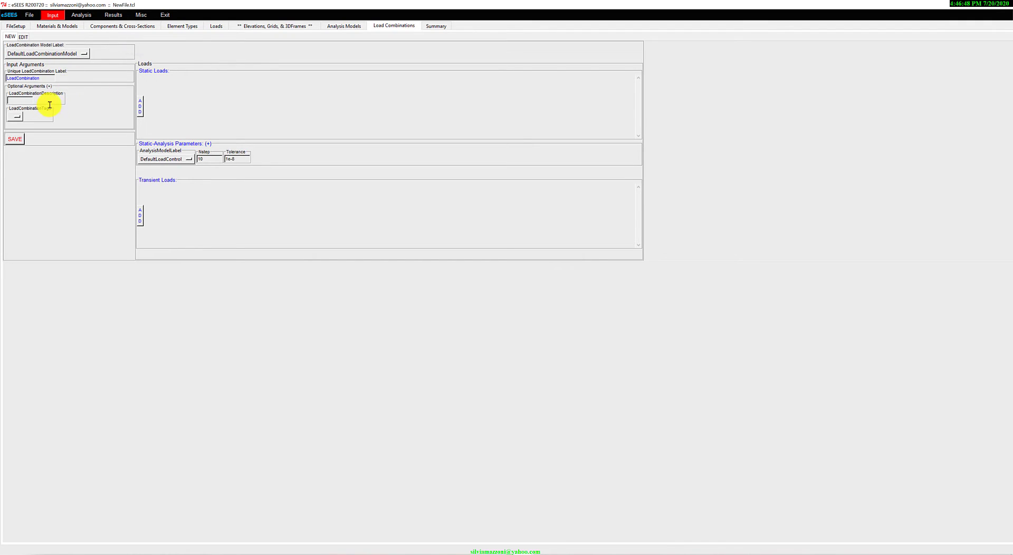
left_click(141, 109)
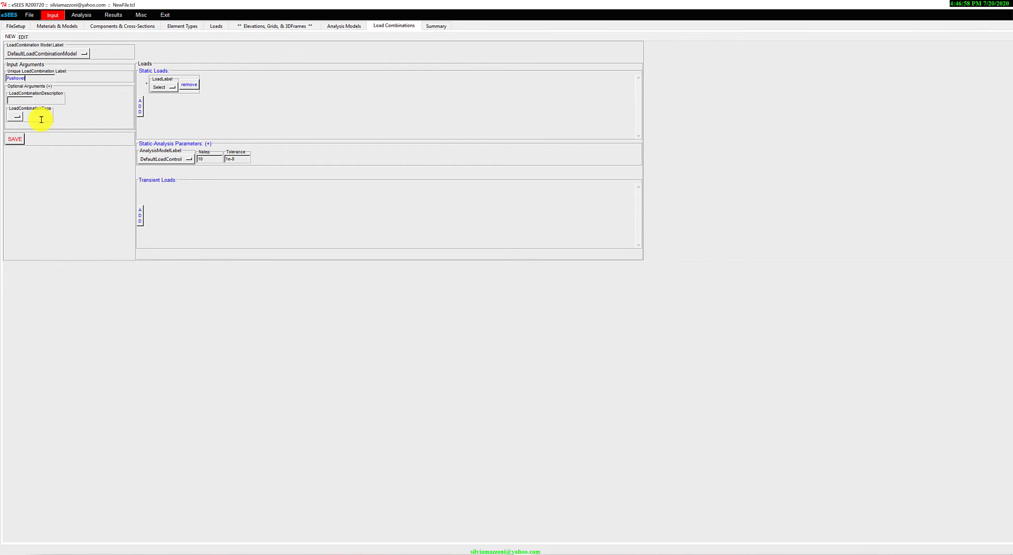
left_click(165, 87)
left_click(178, 96)
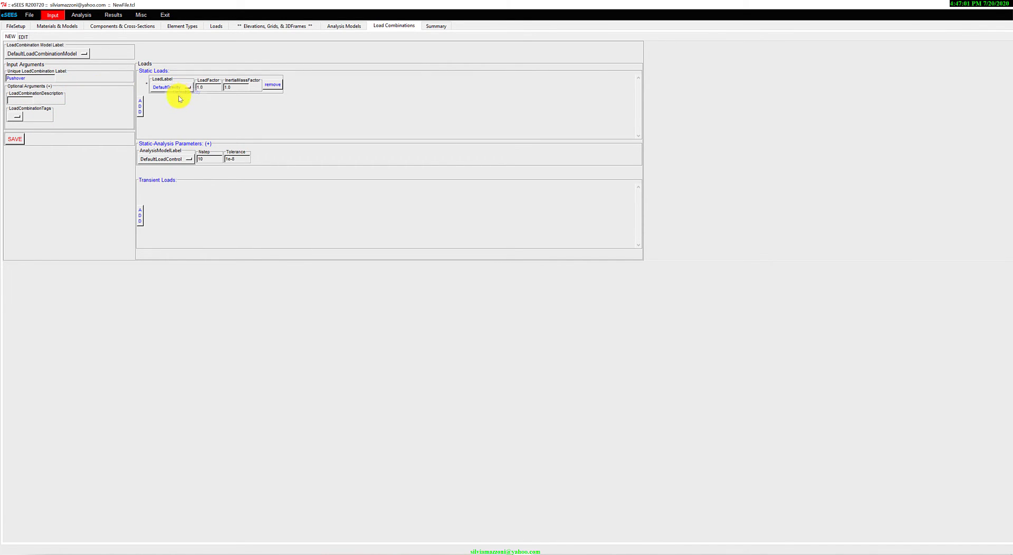
Add a DefaultPushover transient load with DMax 10.0 and save the Pushover combination.
left_click(143, 224)
left_click(156, 198)
left_click(173, 202)
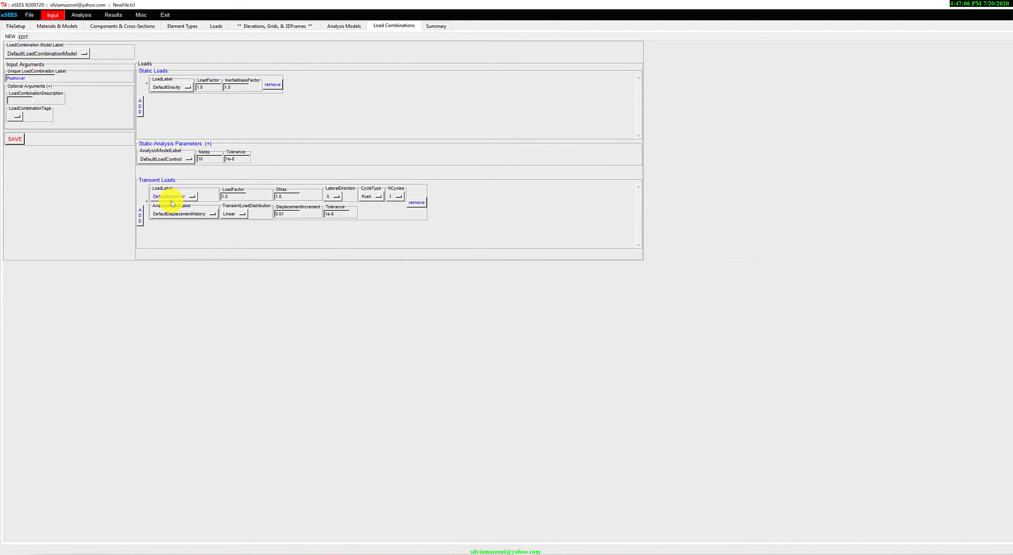
left_click(278, 196)
left_click(14, 138)
left_click(30, 15)
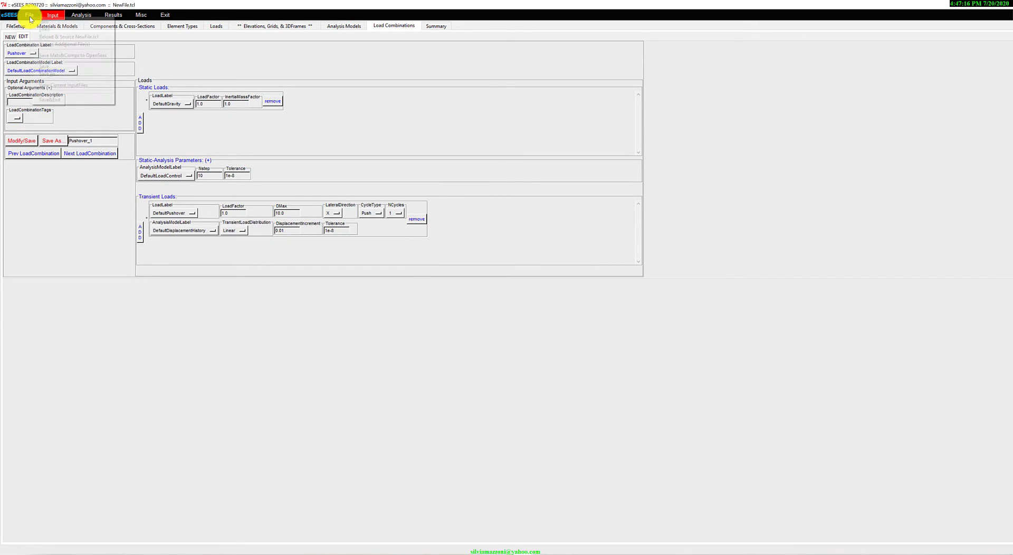
left_click(46, 68)
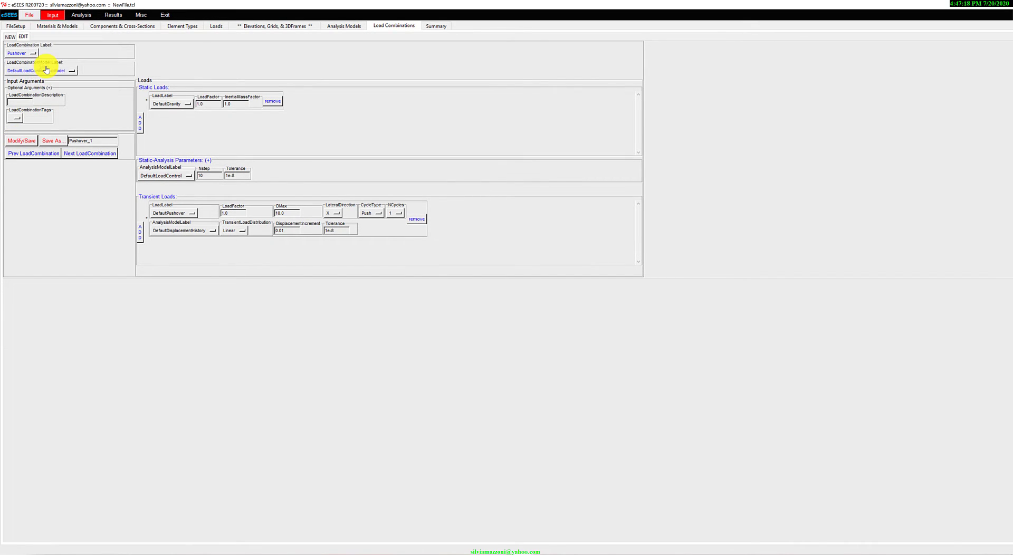
Run the Pushover load combination analysis on ElevationModel.
left_click(78, 15)
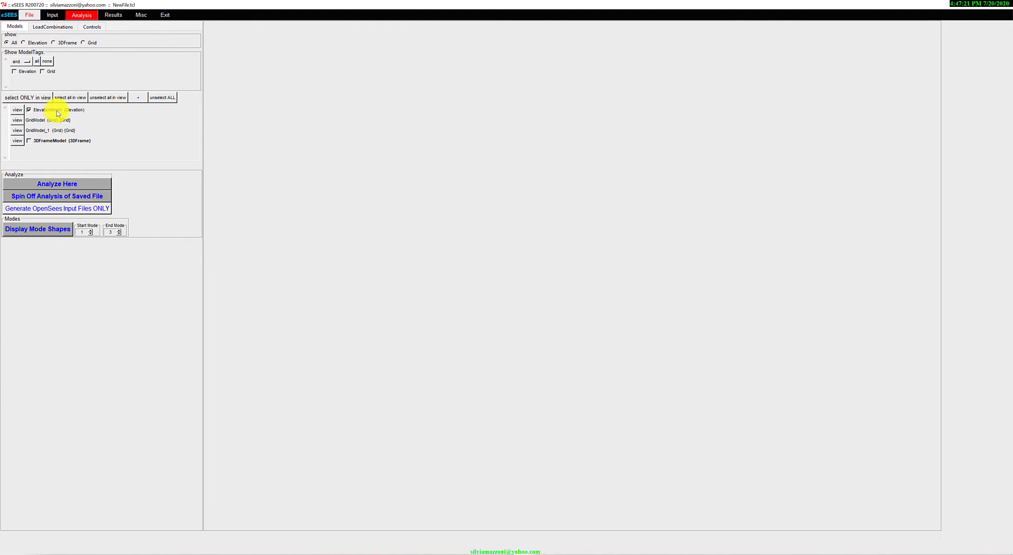
left_click(54, 28)
left_click(31, 113)
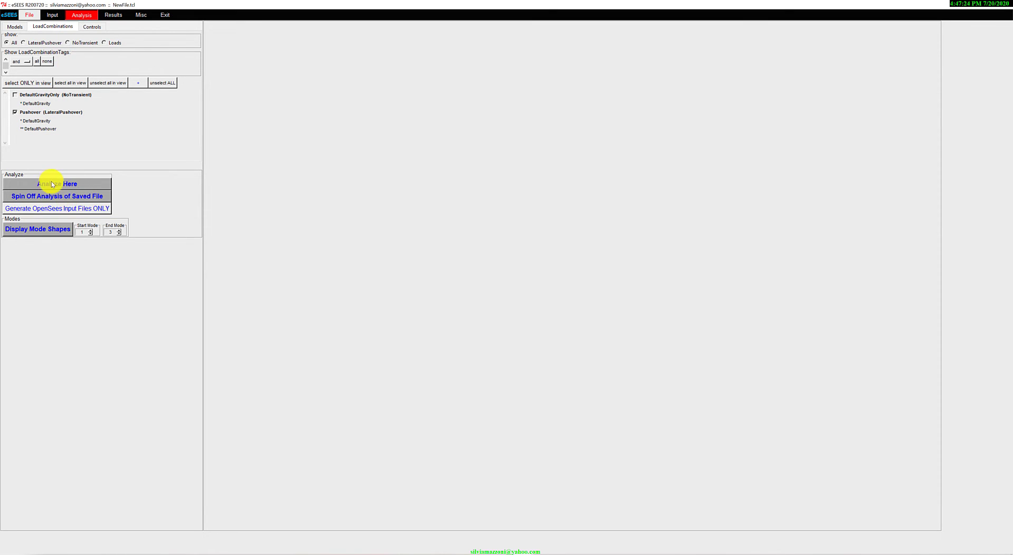
left_click(50, 185)
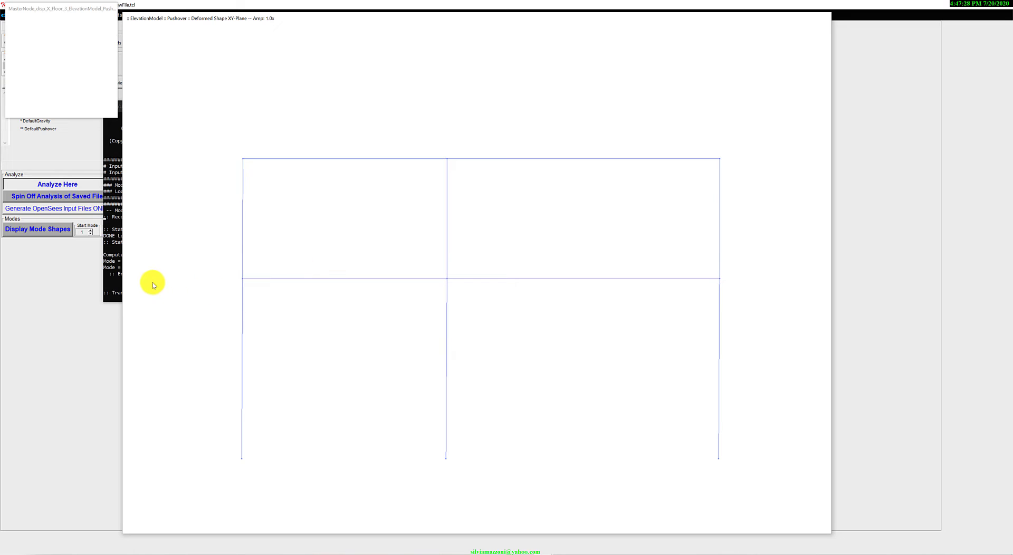
Review the OpenSees console showing periods 0.0706 and 0.0184 sec and move it over the plot.
left_click(111, 293)
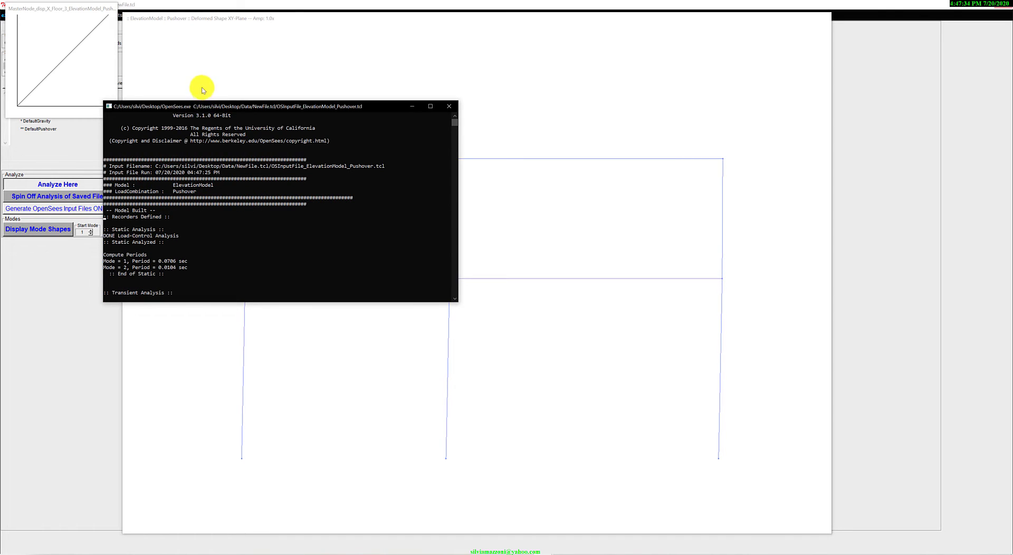
double_click(182, 108)
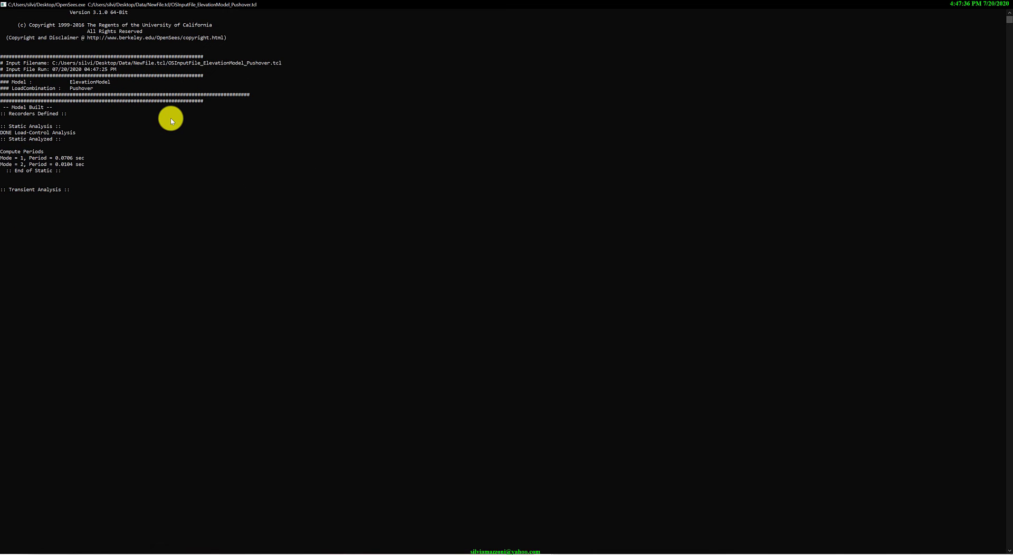
left_click(984, 5)
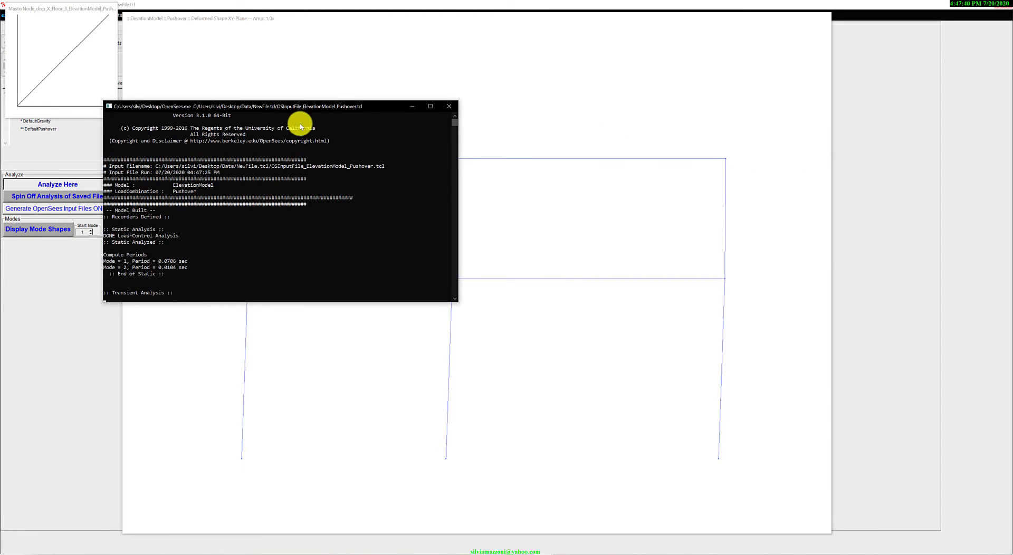
left_click_drag(280, 102, 719, 324)
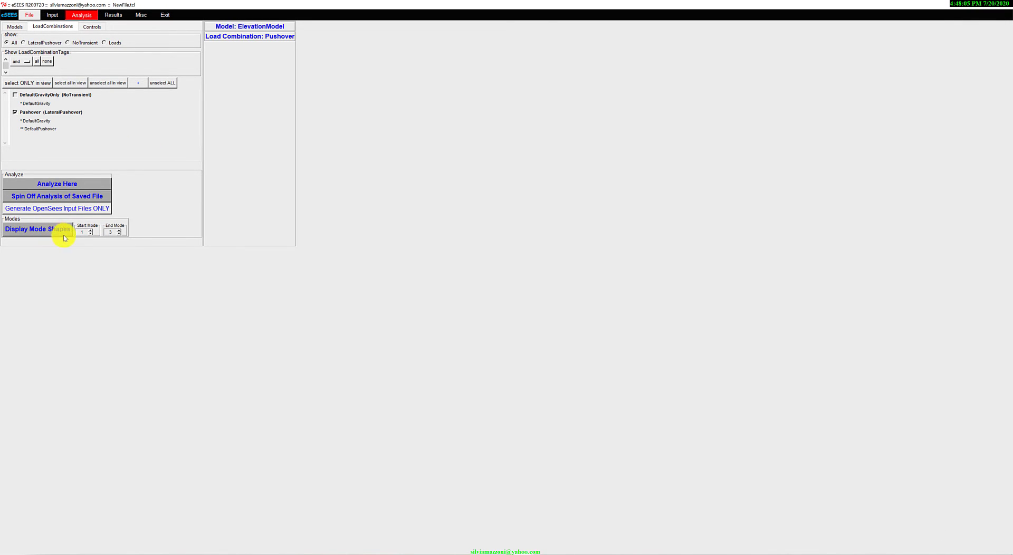
left_click(52, 234)
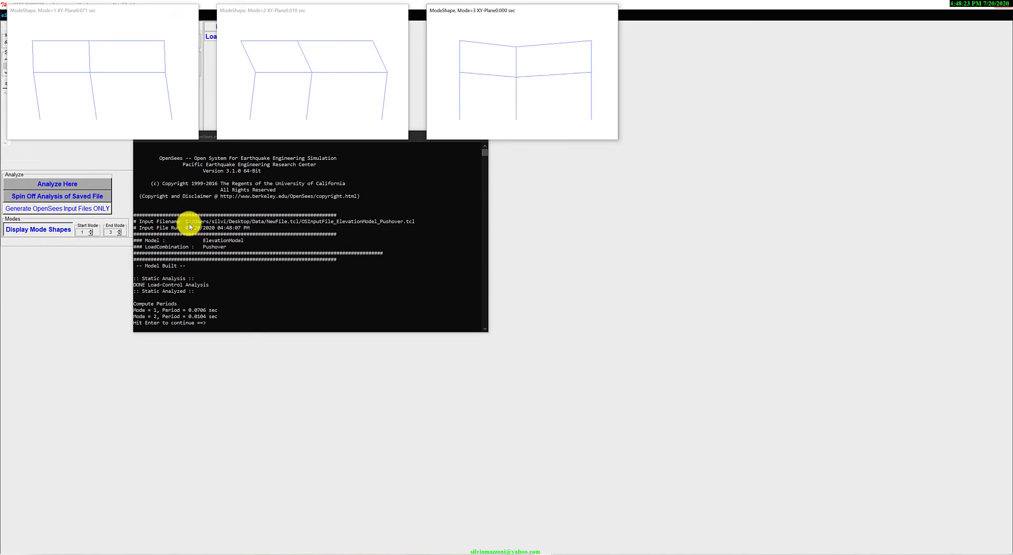
left_click(277, 291)
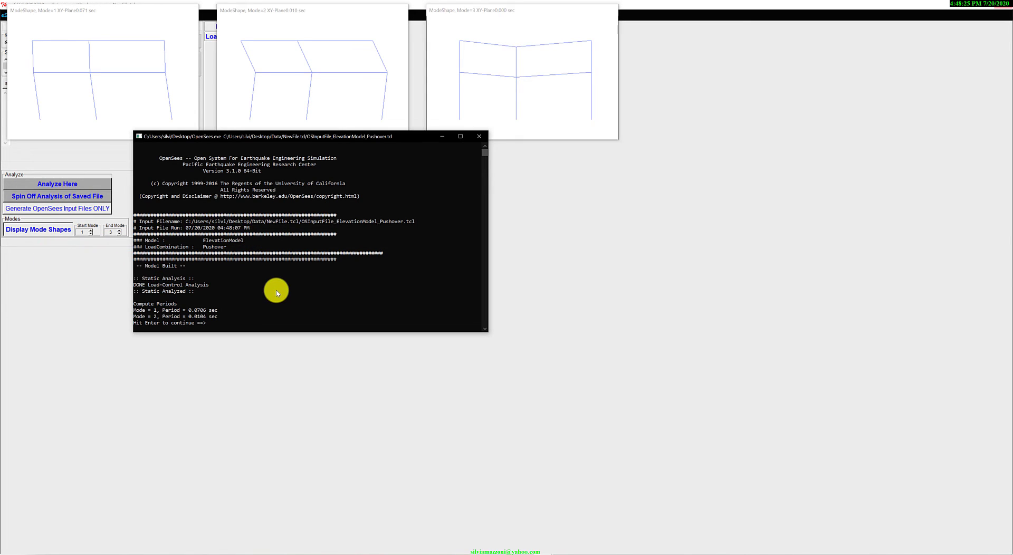
key("Return")
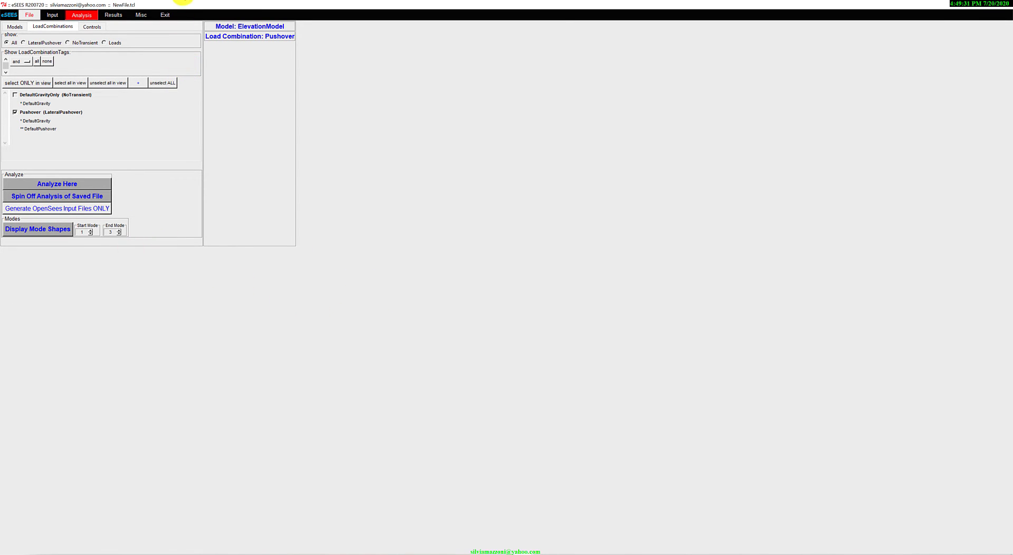
Show the pushover bending-moment diagram at analysis step 1014.
left_click(113, 15)
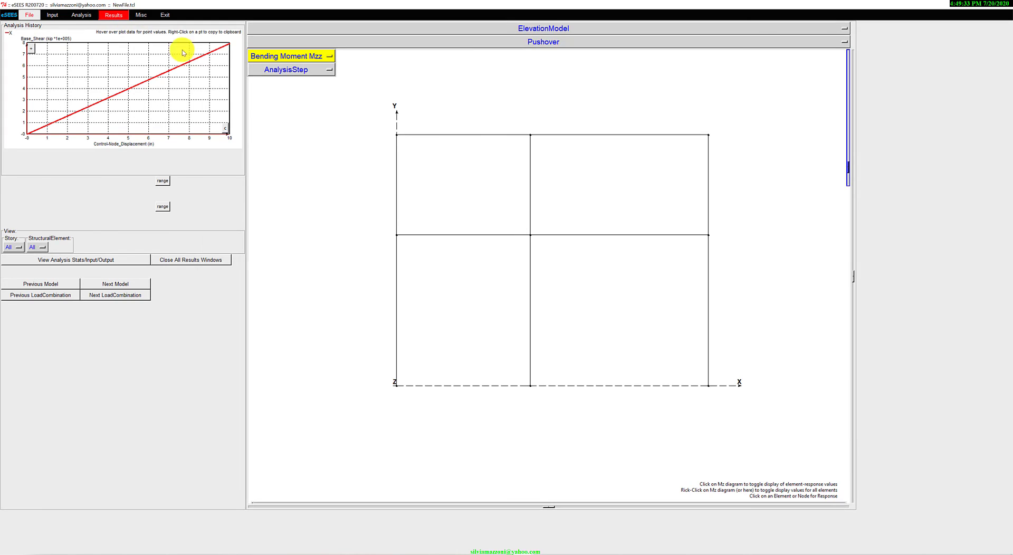
left_click(228, 47)
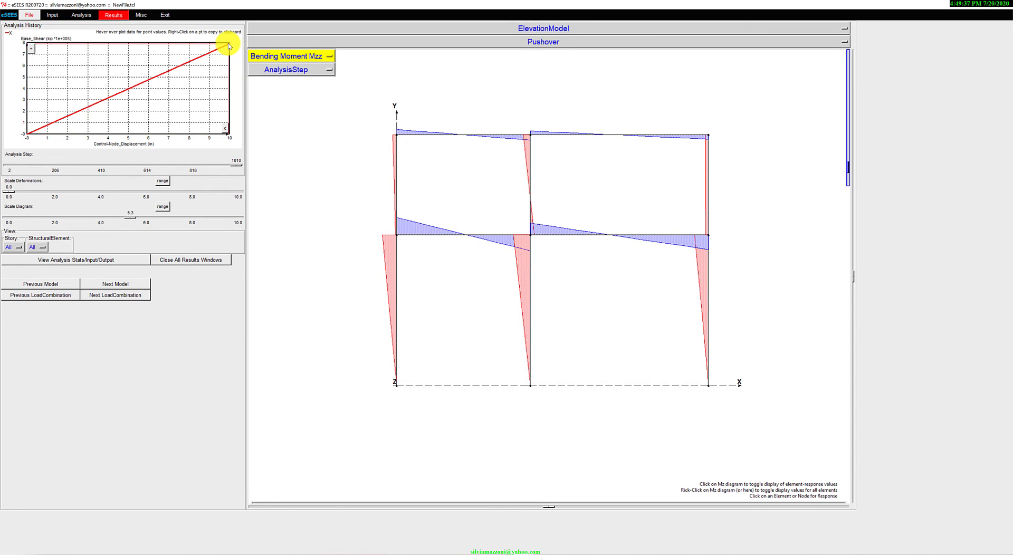
left_click(213, 167)
left_click_drag(214, 167, 264, 182)
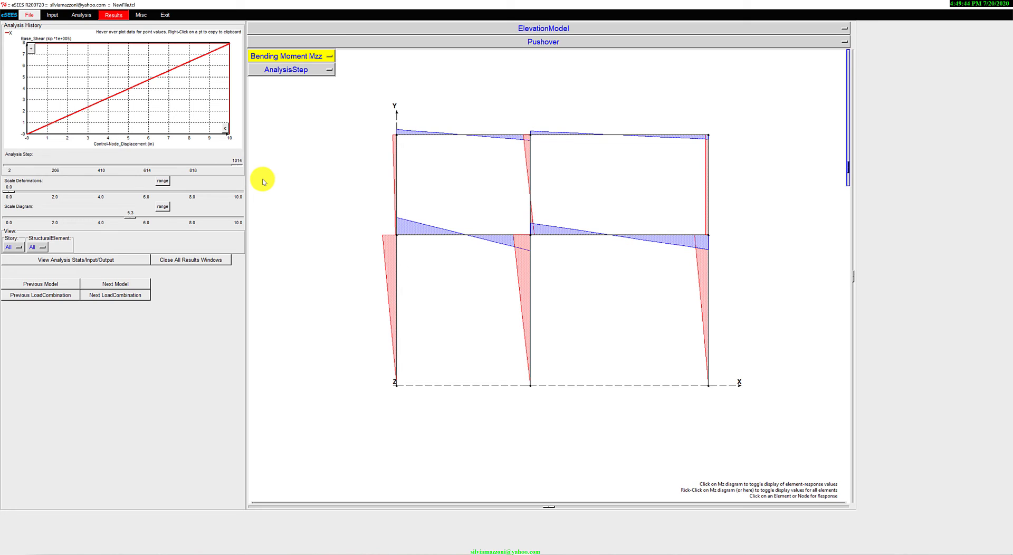
Plot Mz vs PHIz for the Floor 2 Bay 1 beam.
left_click(411, 228)
right_click(418, 237)
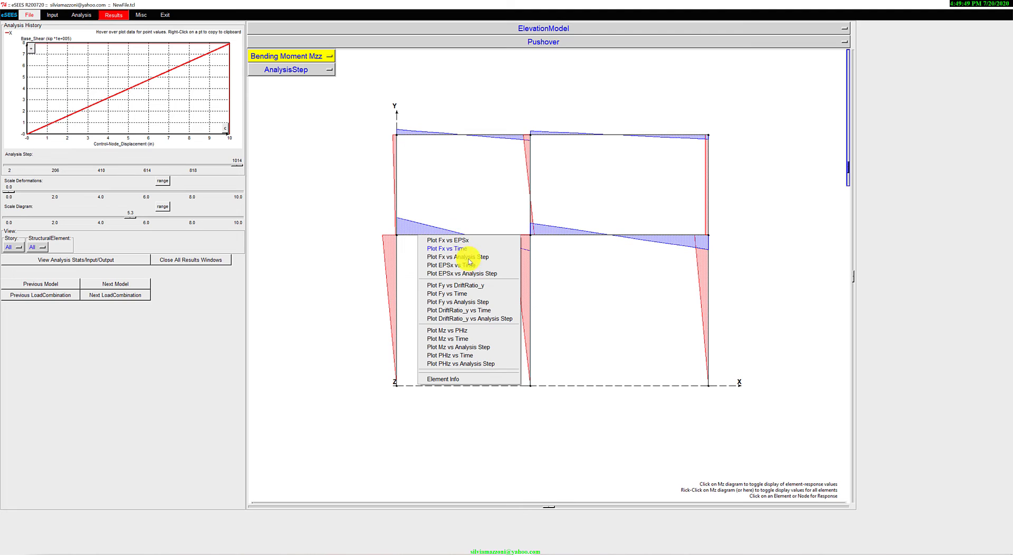
left_click(462, 330)
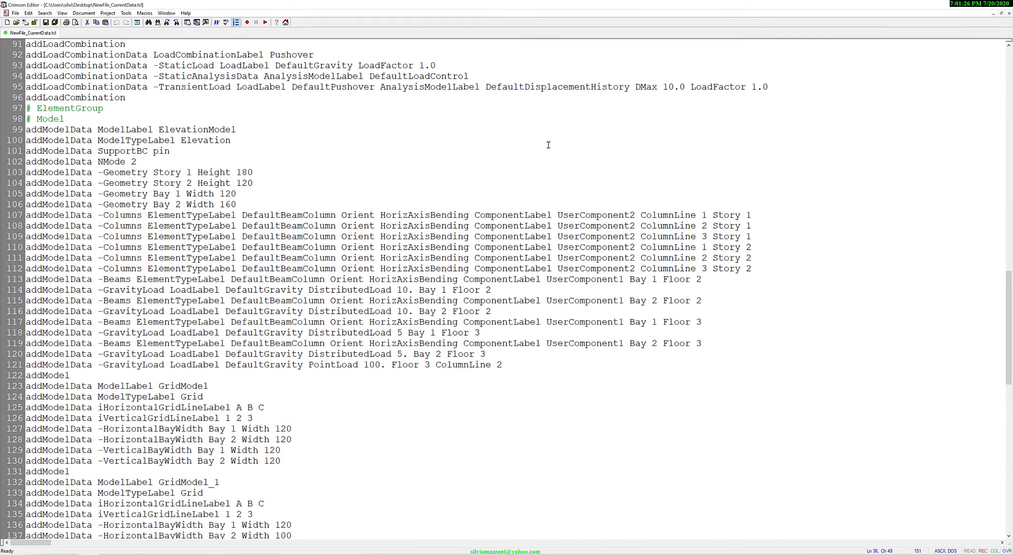
Highlight the DefaultGravityOnly and Pushover load combination lines, noting the DMax 10.0 displacement value.
scroll(445, 169, "up", 20)
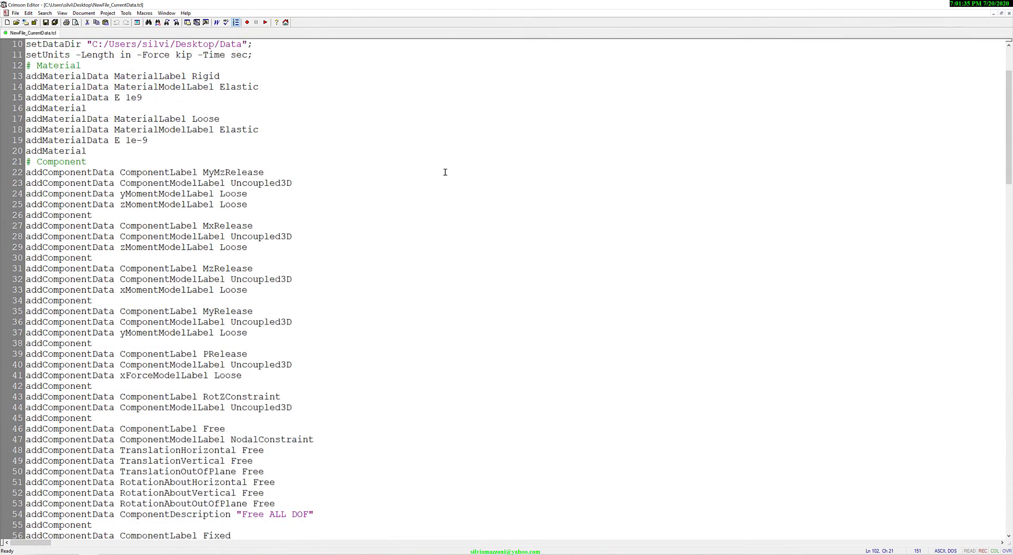
scroll(445, 169, "down", 1)
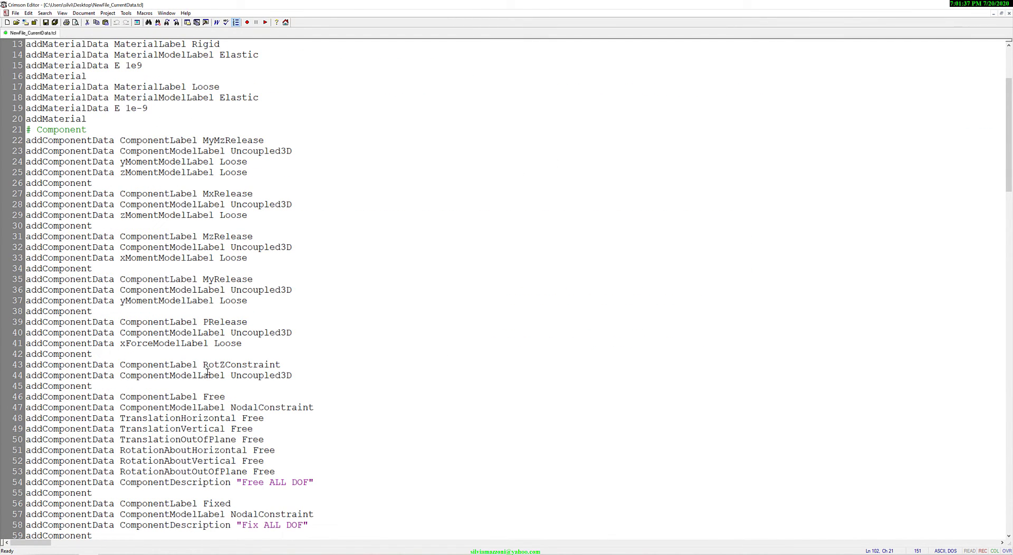
scroll(179, 428, "down", 18)
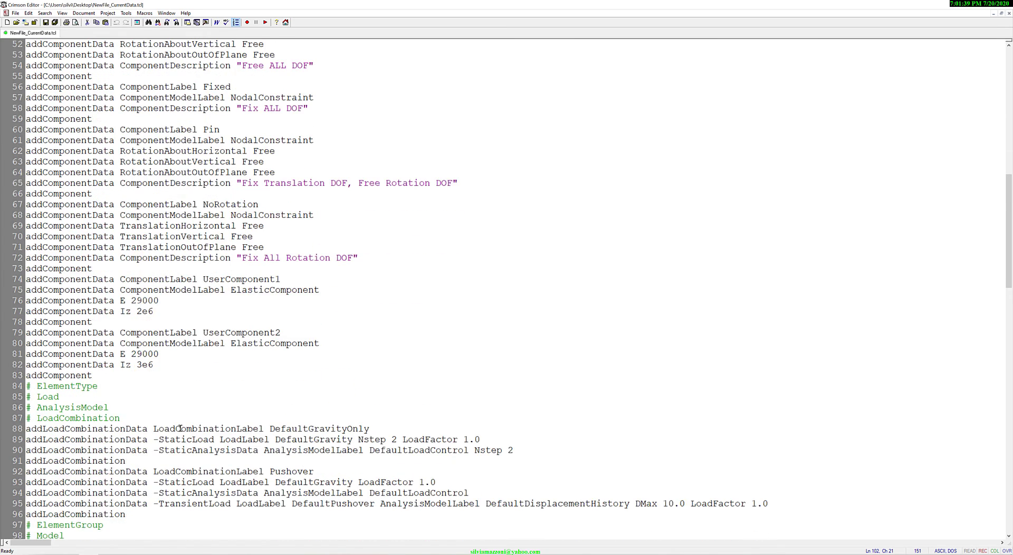
scroll(179, 428, "down", 1)
scroll(179, 428, "down", 1)
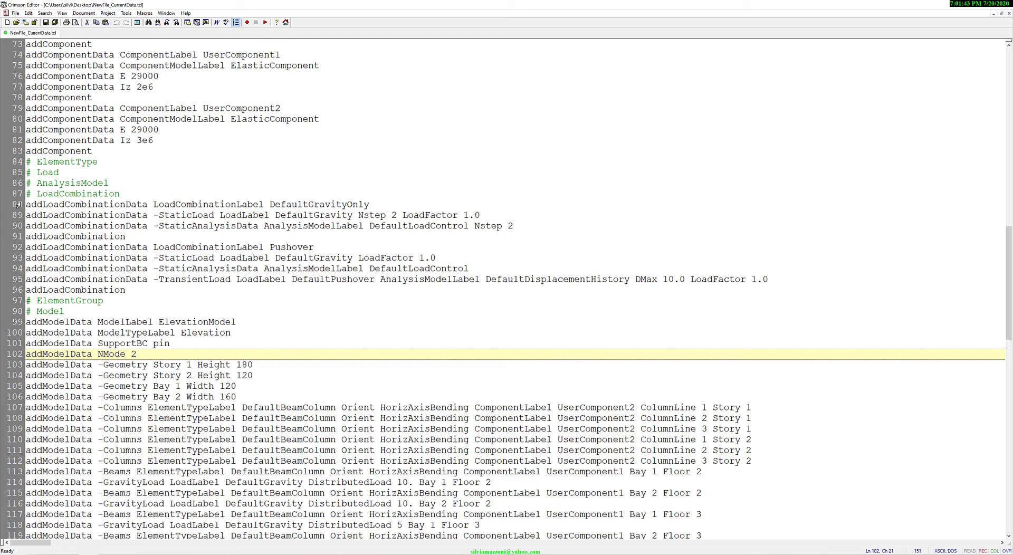
left_click_drag(11, 204, 5, 240)
left_click_drag(165, 258, 212, 279)
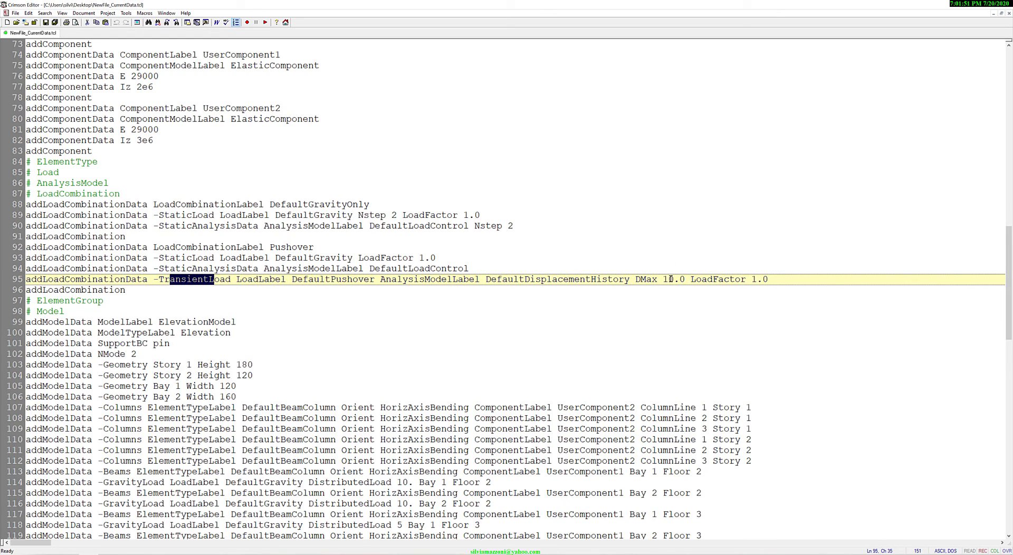
left_click_drag(668, 279, 674, 279)
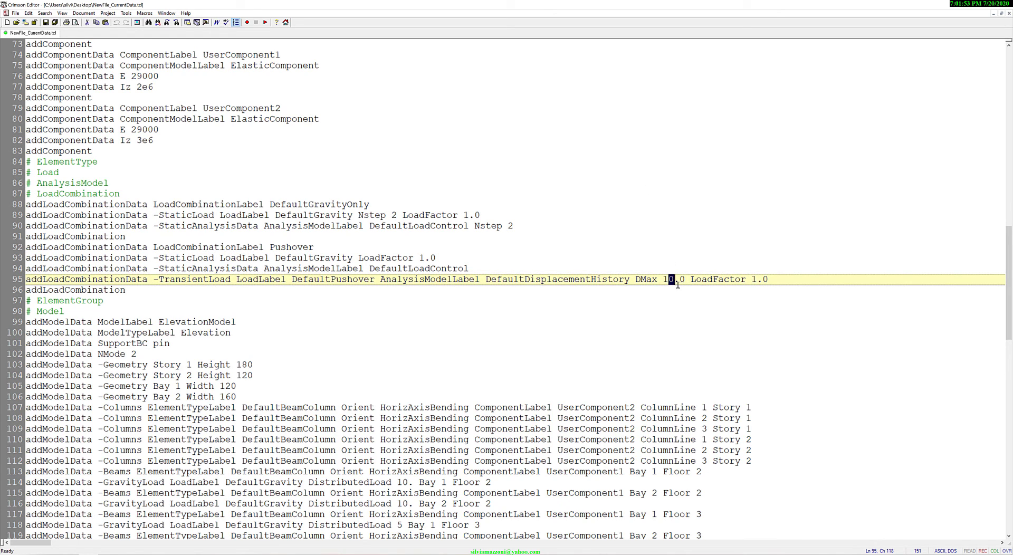
Select the addElevation assignment lines through line 147 for review, then clear the selection.
scroll(114, 326, "down", 4)
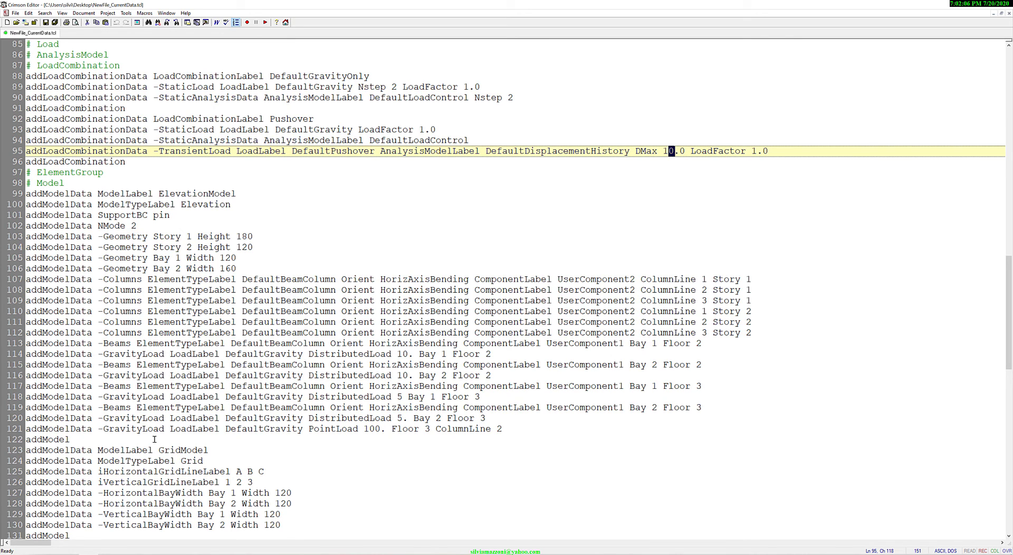
scroll(187, 411, "down", 4)
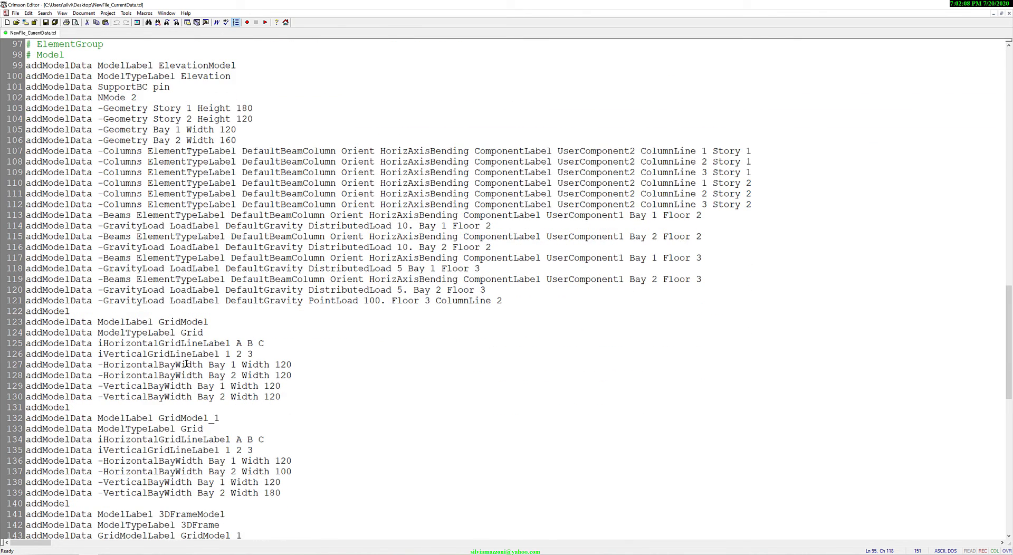
scroll(182, 454, "down", 4)
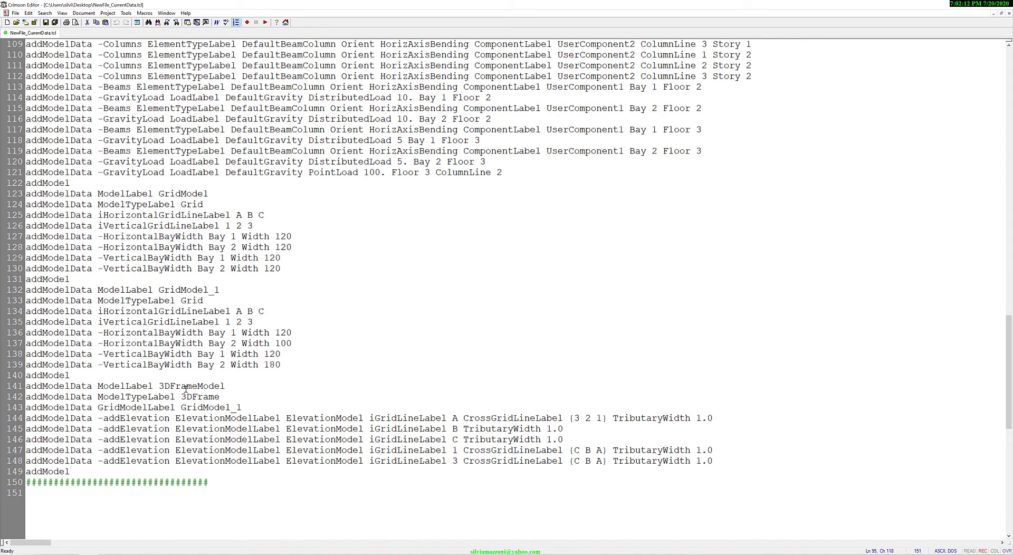
left_click(7, 407)
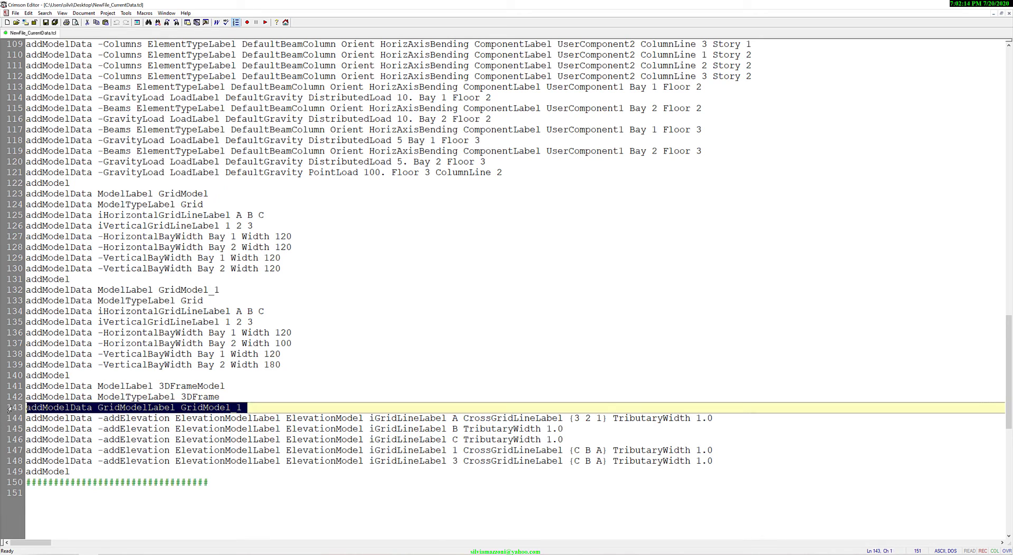
left_click(9, 419)
left_click(12, 449, "shift")
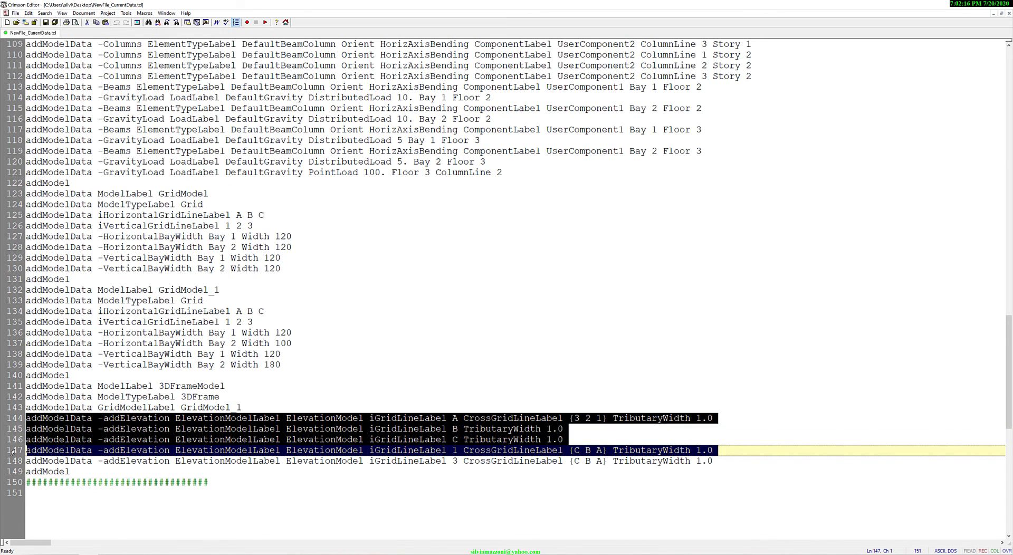
left_click(12, 459, "shift")
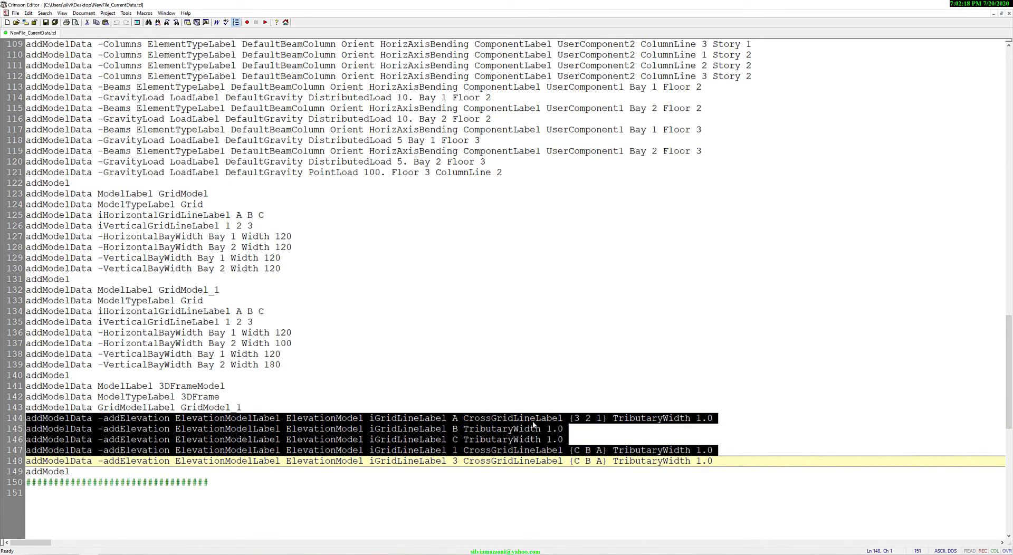
left_click(562, 428)
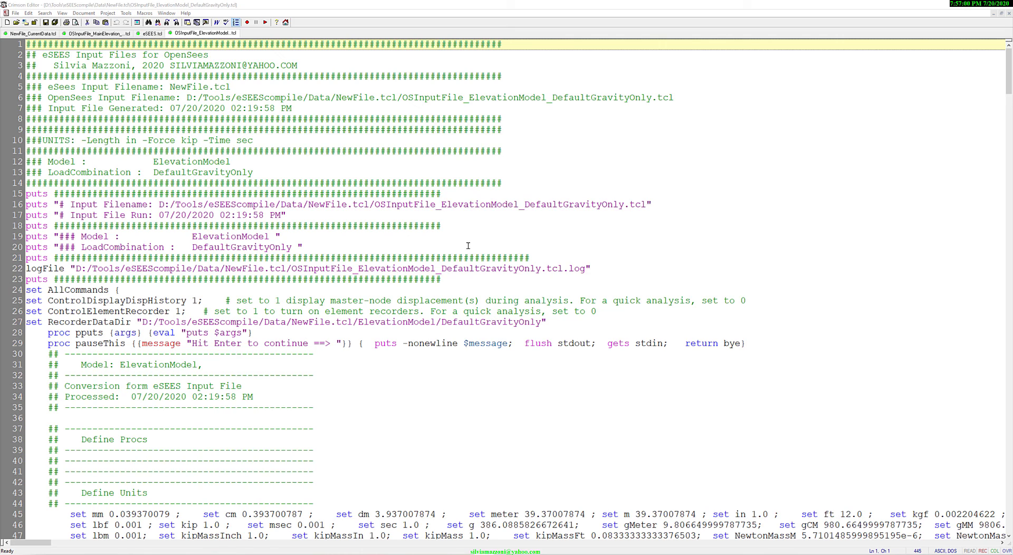
left_click(295, 332)
scroll(294, 331, "down", 5)
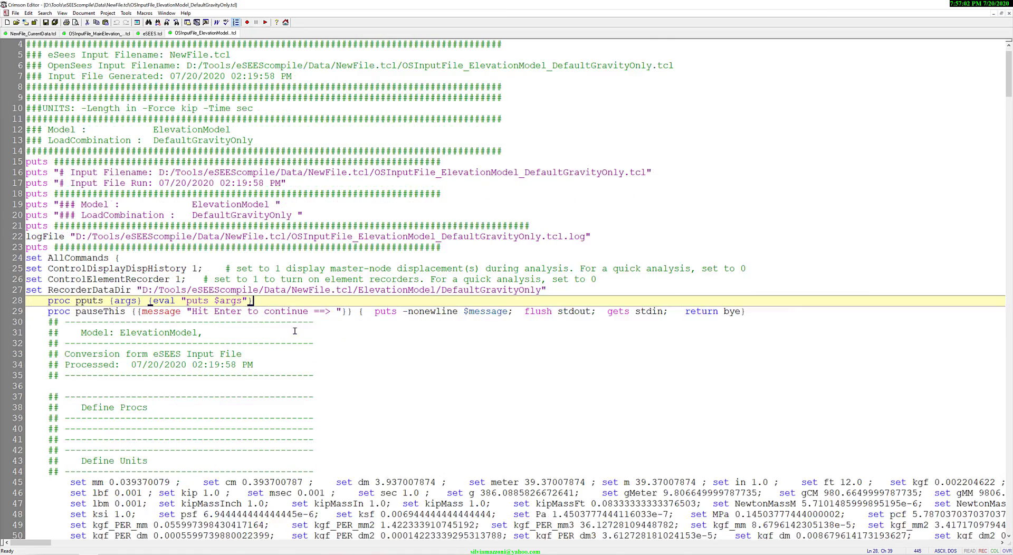
scroll(294, 332, "down", 14)
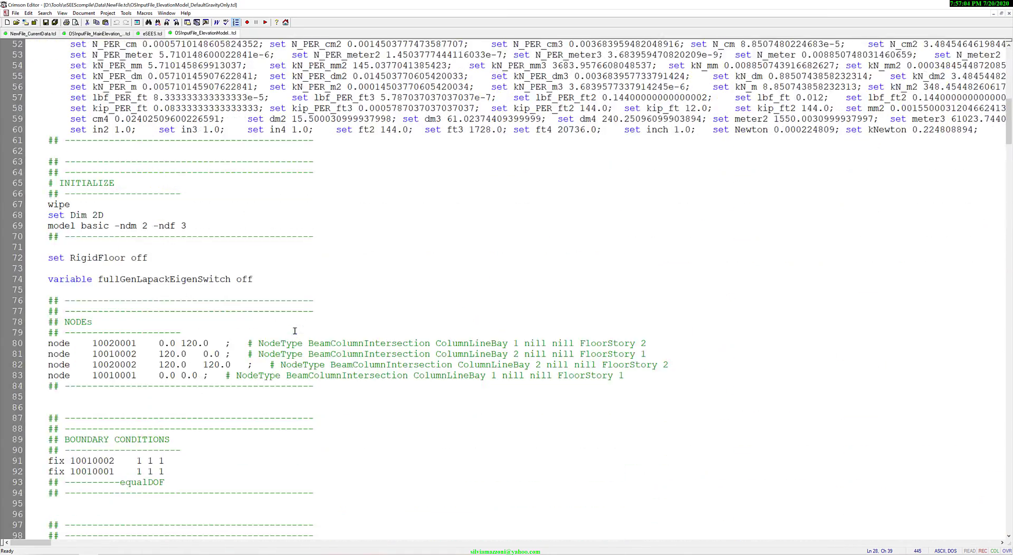
scroll(295, 331, "down", 5)
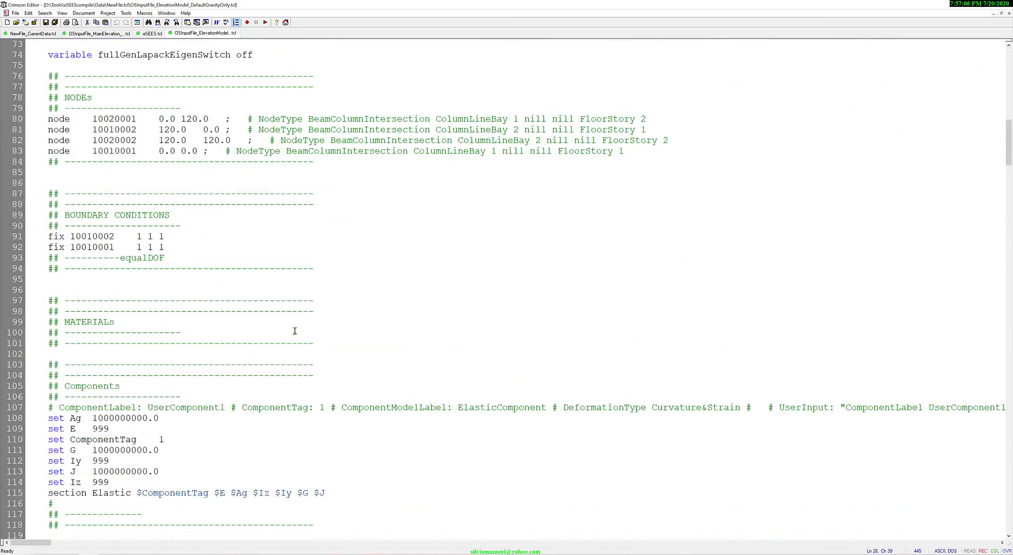
scroll(295, 330, "down", 9)
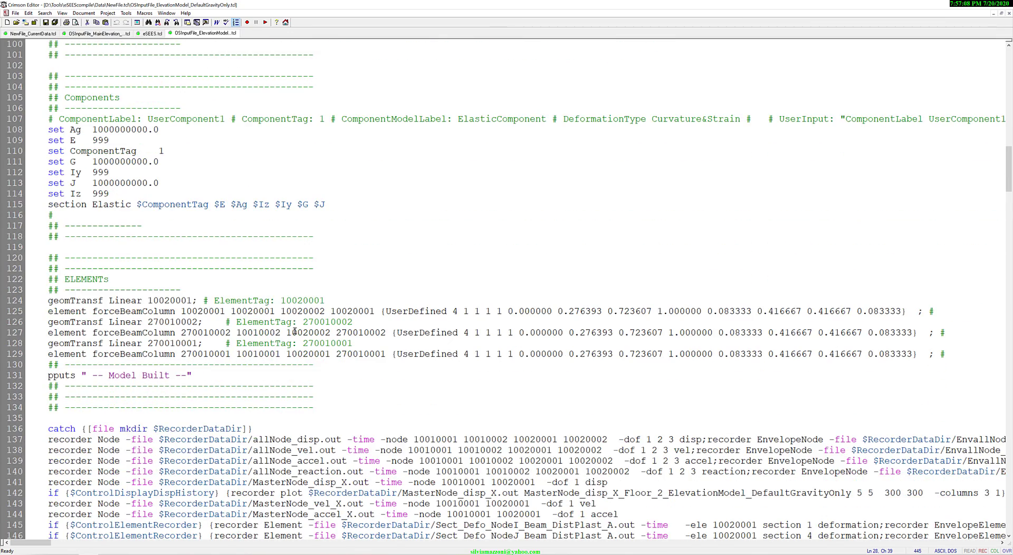
scroll(294, 331, "down", 8)
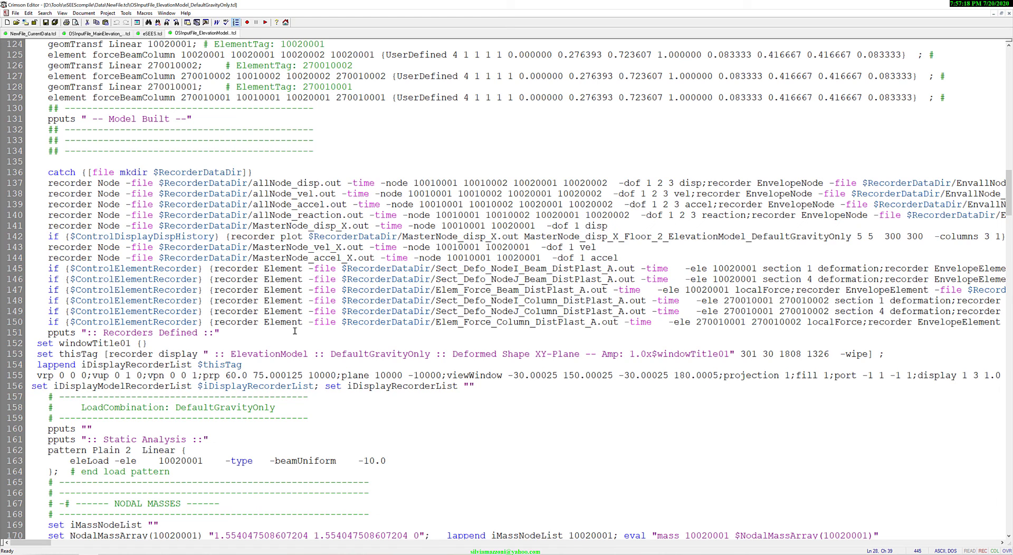
scroll(295, 330, "down", 7)
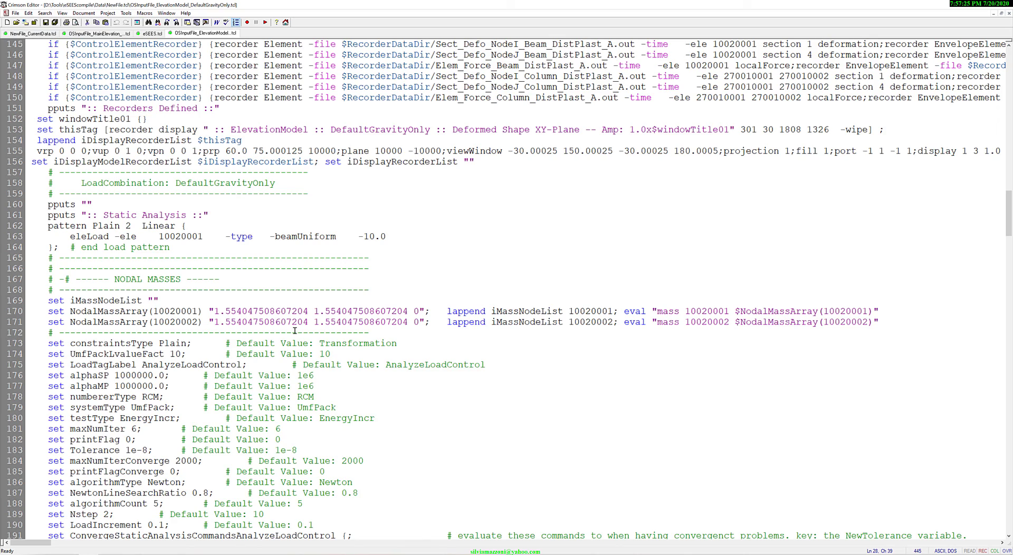
scroll(295, 330, "down", 10)
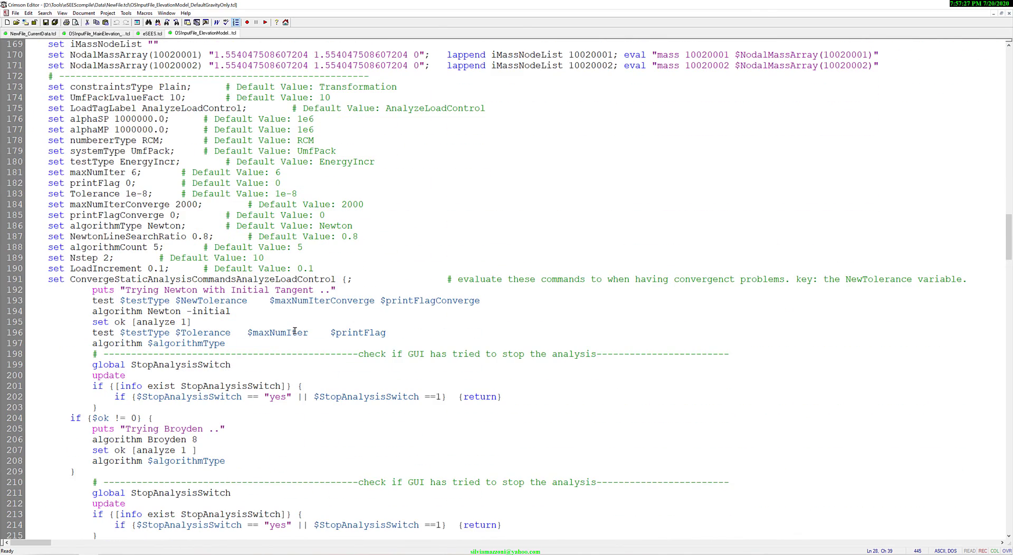
scroll(295, 331, "down", 20)
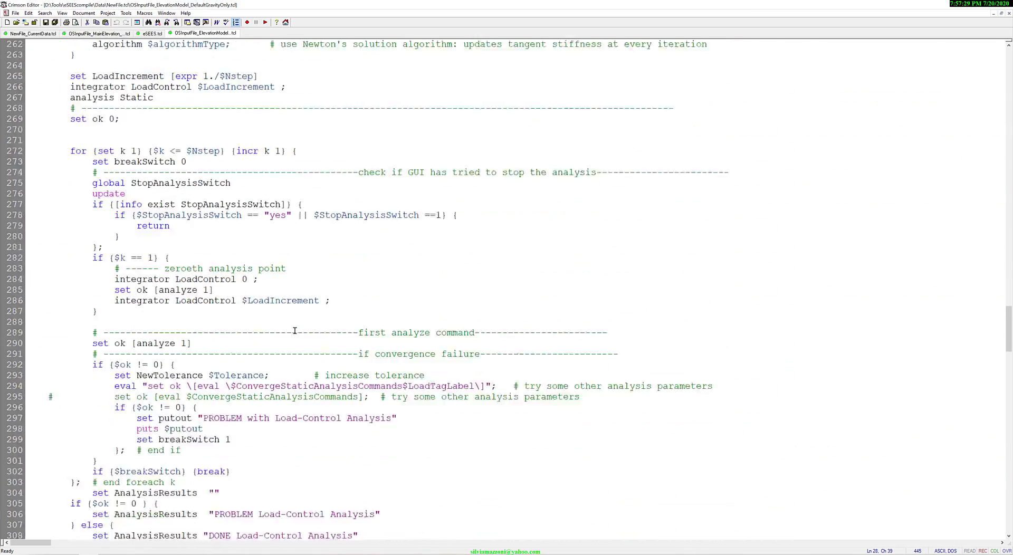
scroll(295, 331, "down", 20)
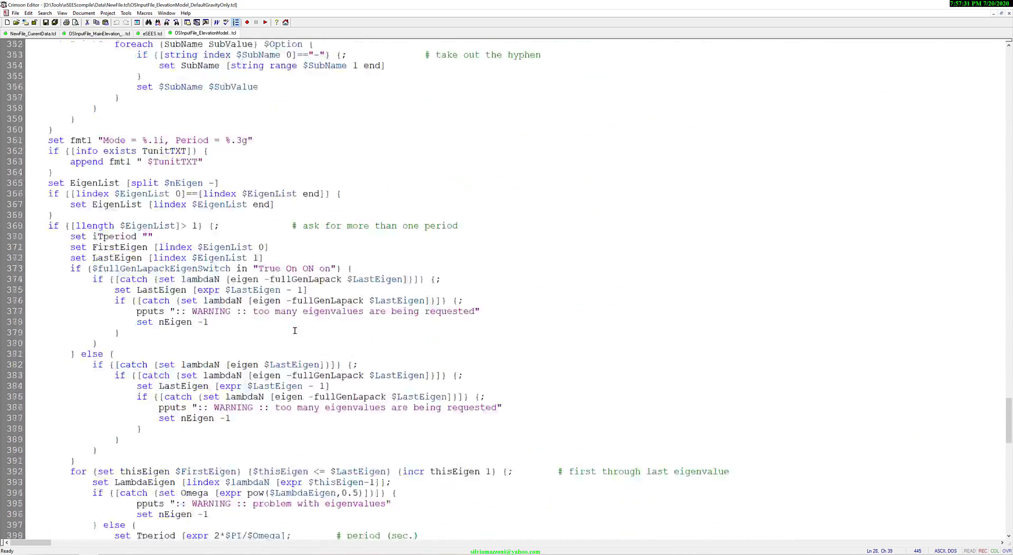
scroll(294, 331, "down", 10)
scroll(295, 331, "up", 20)
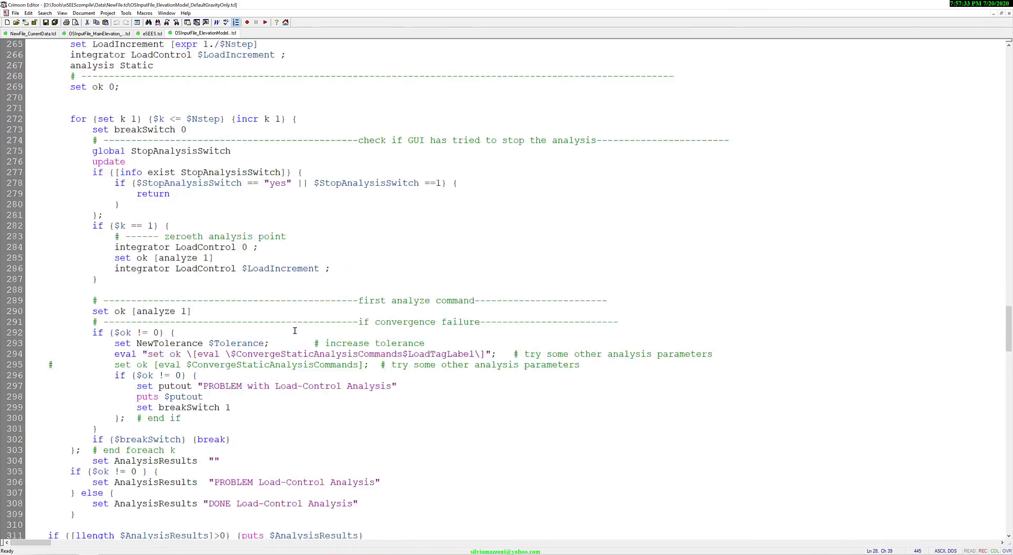
scroll(295, 331, "up", 20)
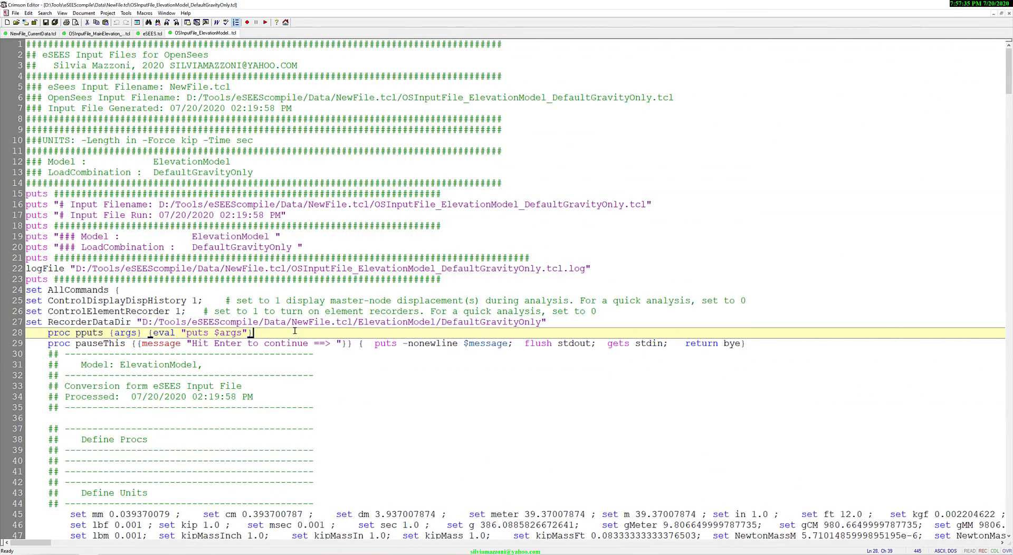